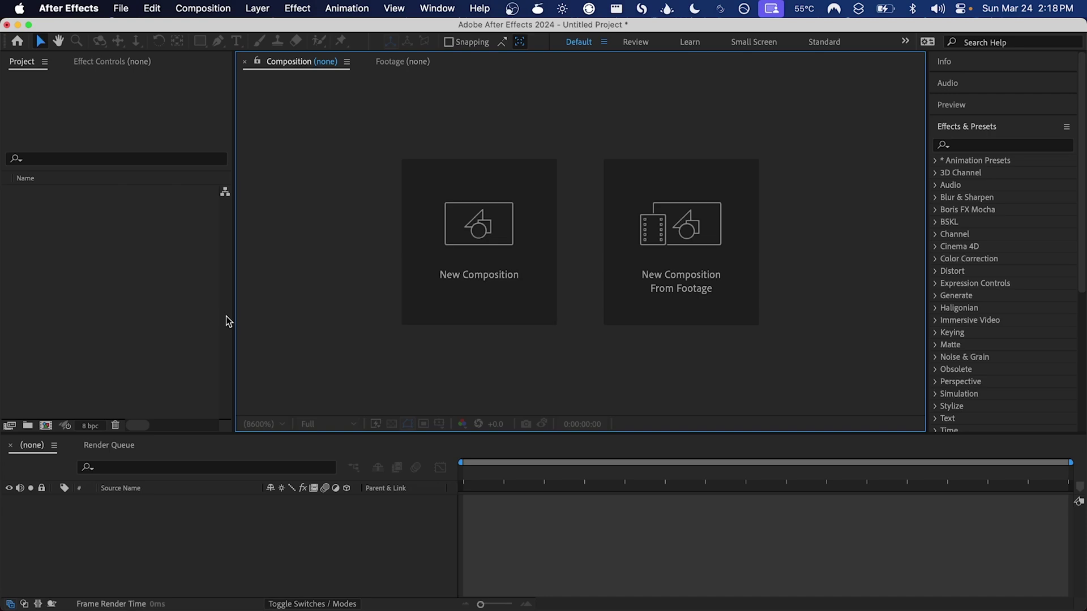
Step: Scrub the memleak Size on Comp 1's black solid to 240 in the Zesty (8 bpc) style
left_click(155, 333)
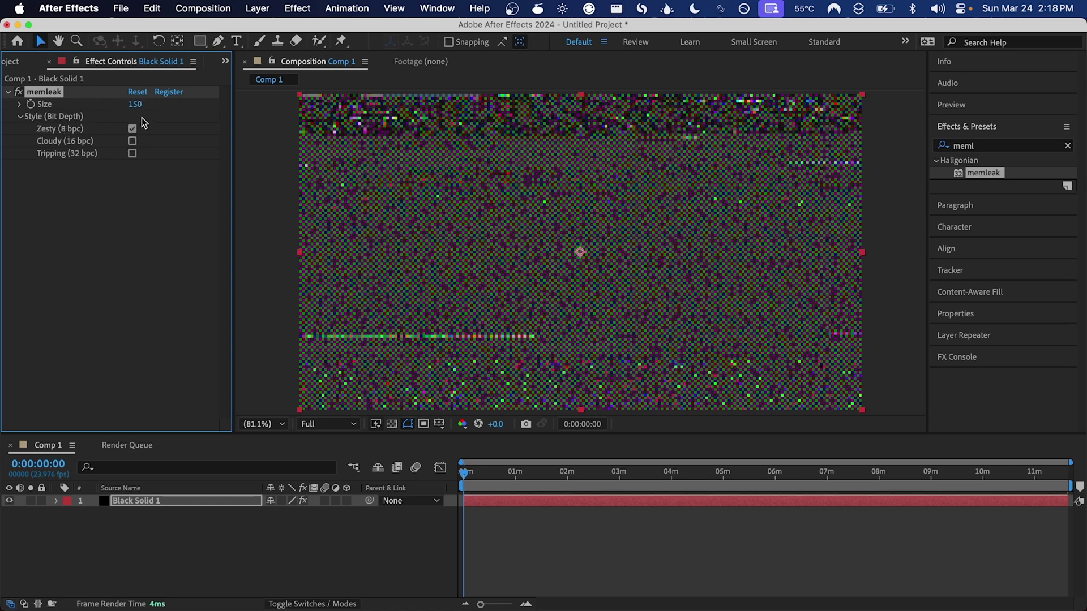
left_click_drag(133, 108, 211, 111)
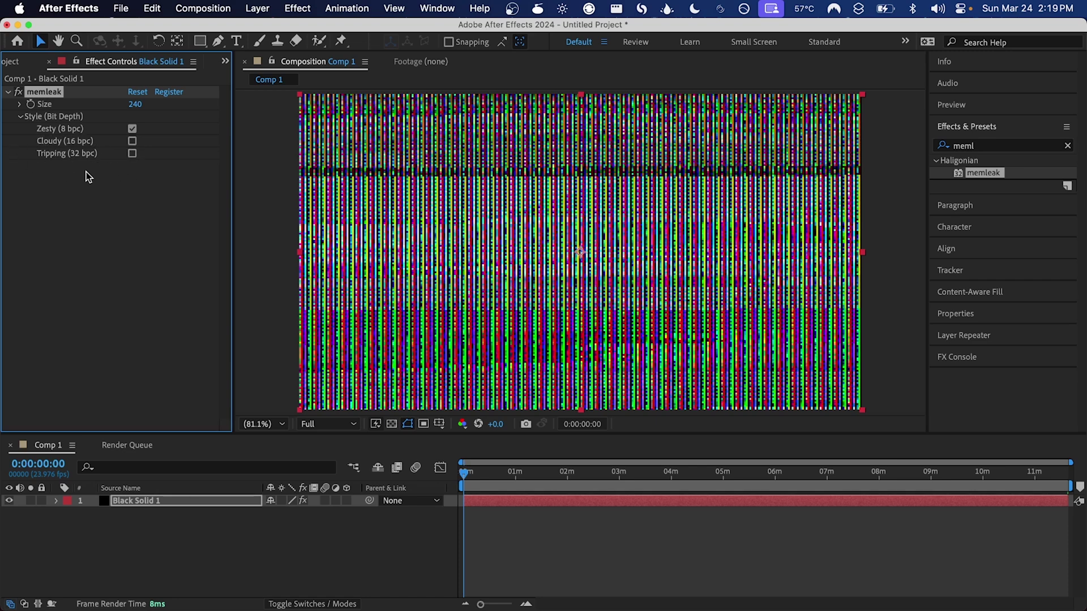
Step: Try the Cloudy and Tripping memleak styles and settle on Cloudy (16 bpc). Preview frames between 30 seconds and one minute
left_click(130, 142)
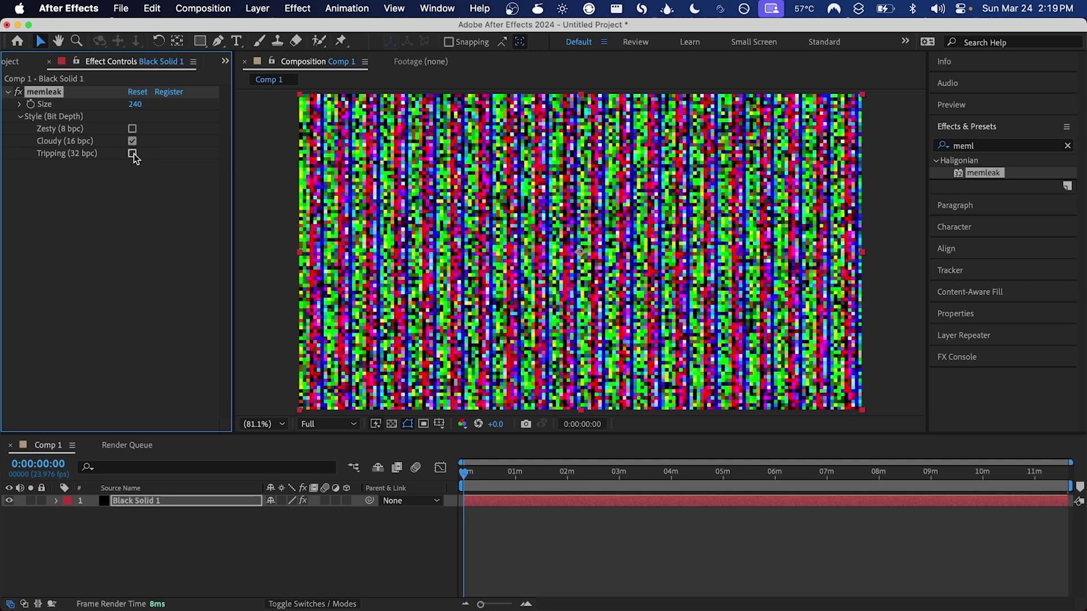
left_click(132, 154)
left_click_drag(484, 473, 513, 479)
left_click(132, 141)
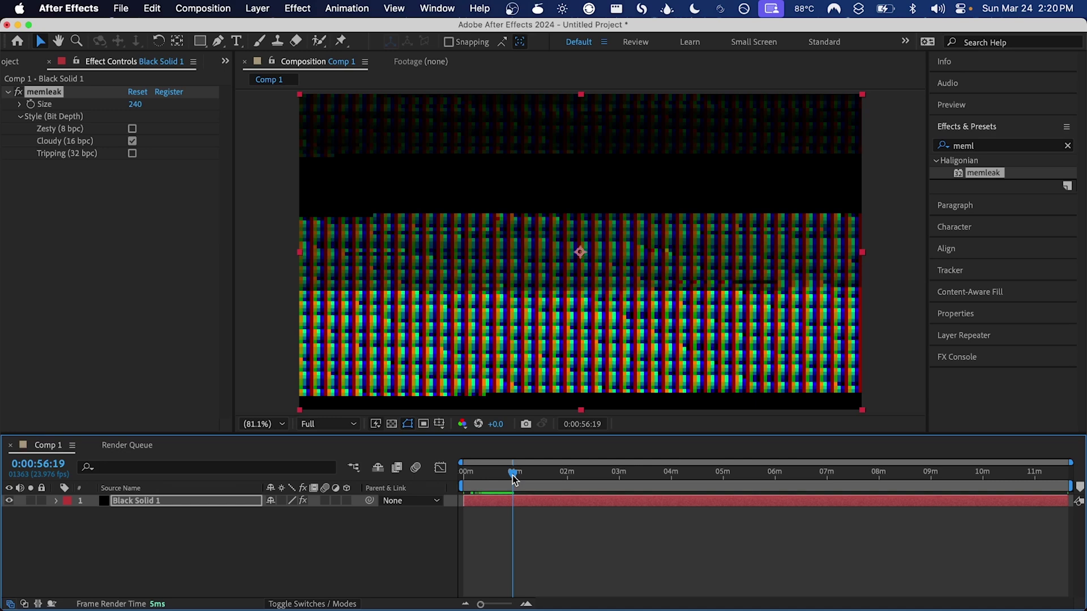
left_click_drag(514, 478, 464, 483)
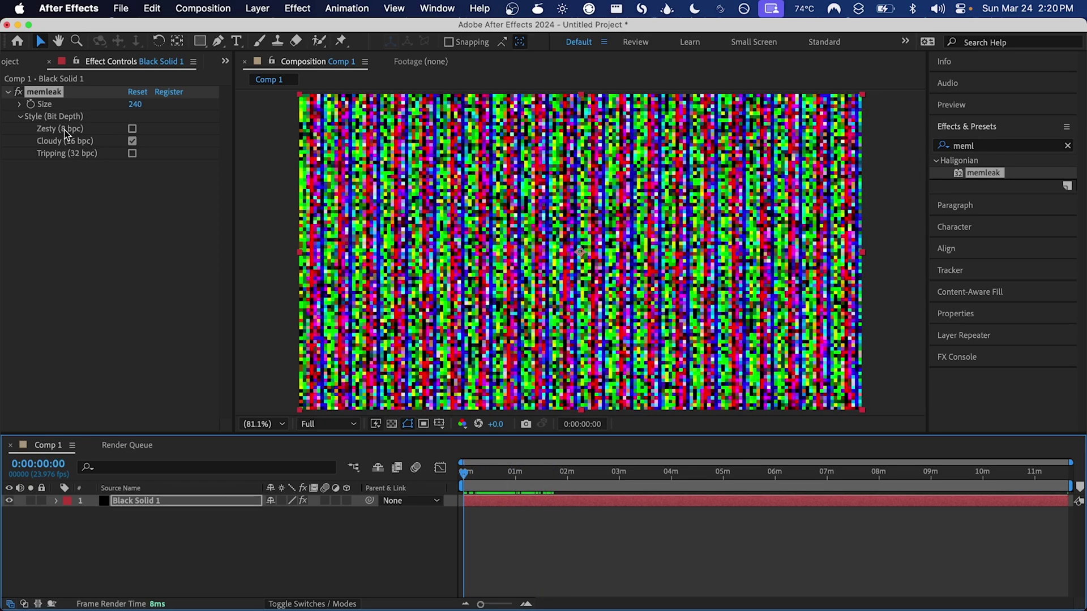
Step: Switch memleak to Zesty (8 bpc), then preview the first minute by scrubbing, frame-stepping and playback
left_click(136, 129)
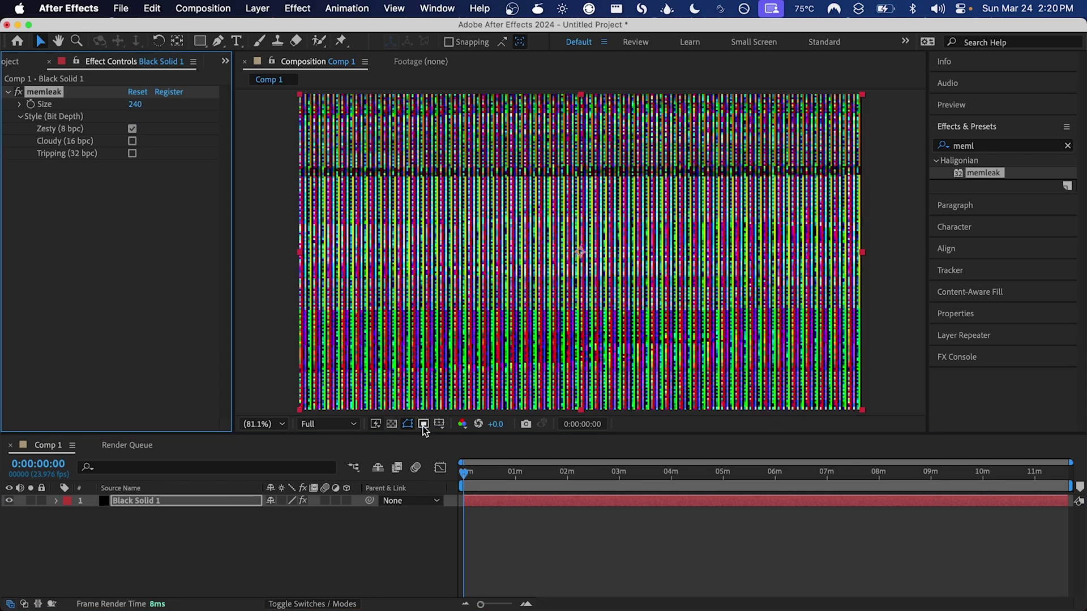
left_click_drag(465, 478, 582, 473)
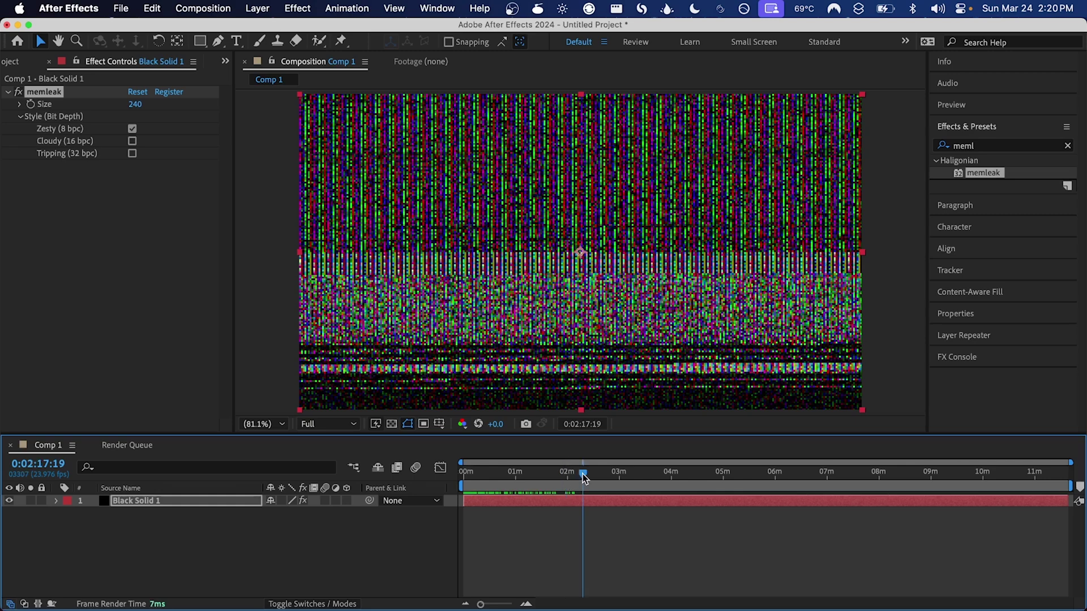
key("Page_Down")
key("Page_Down")
key("Page_Down")
key("Page_Down")
key("Page_Down")
key("Page_Down")
key("Page_Down")
key("Page_Down")
key("Page_Down")
key("Page_Down")
key("Page_Down")
key("Page_Down")
key("Page_Down")
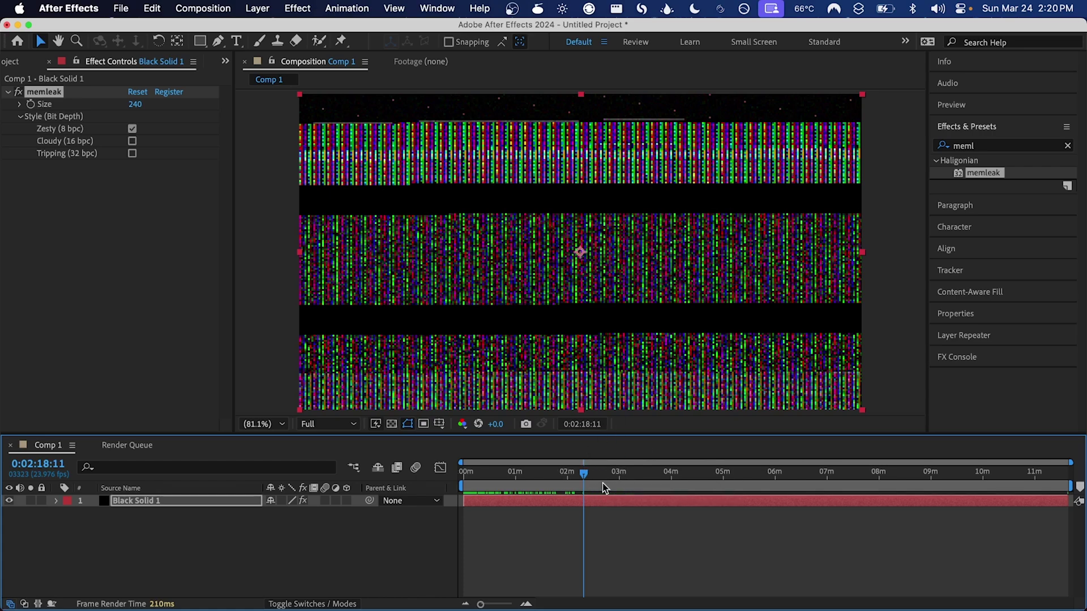
key("space")
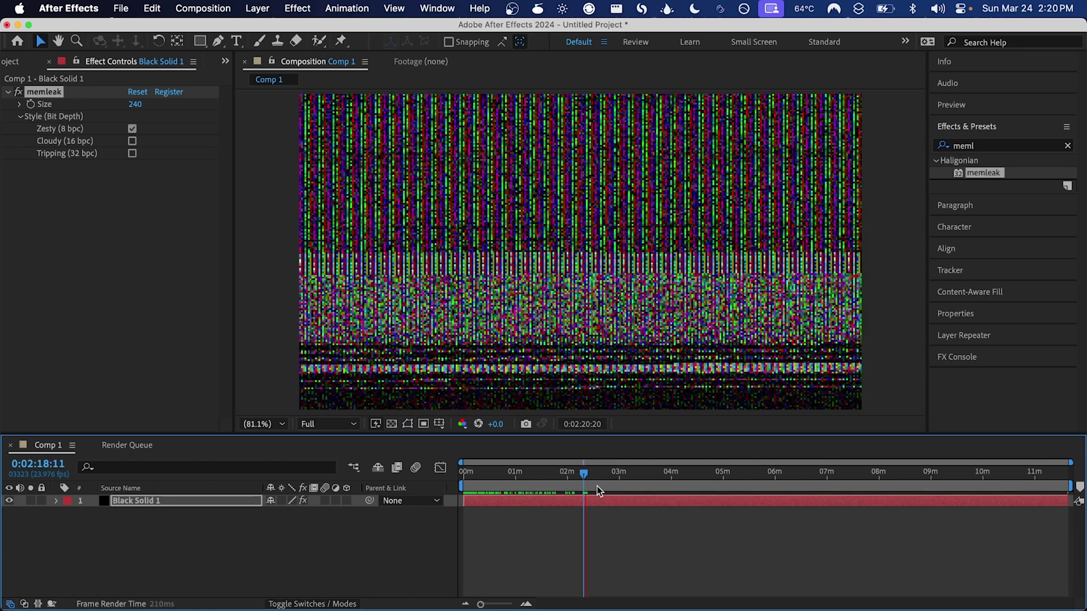
key("space")
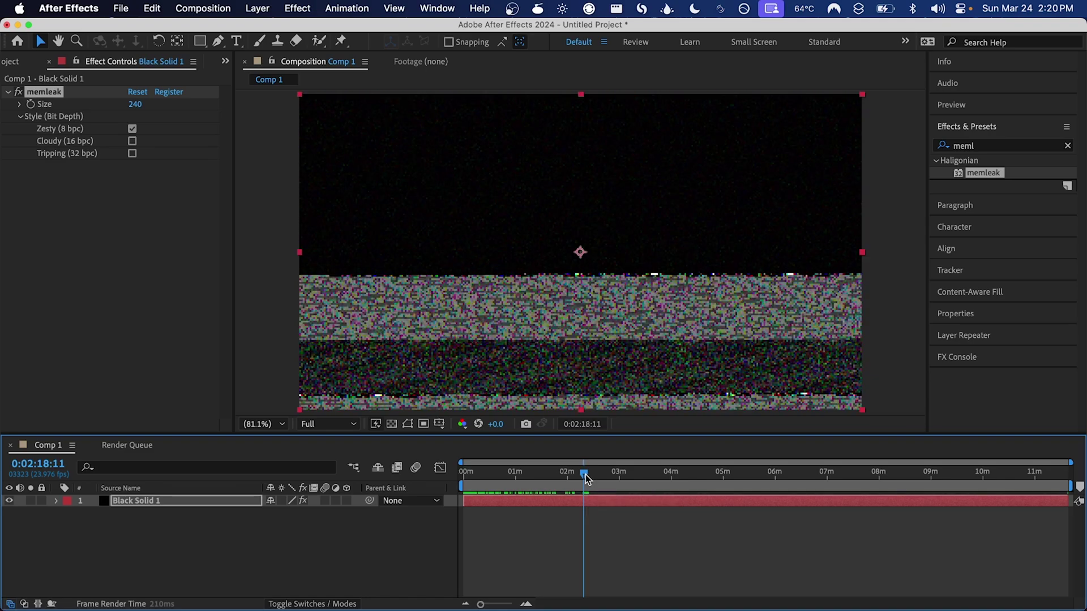
Step: Move the playhead to about 2:21–2:26 and step back a few frames to review the noise
mouse_move(585, 474)
left_mouse_down()
mouse_move(567, 479)
mouse_move(583, 481)
left_mouse_up()
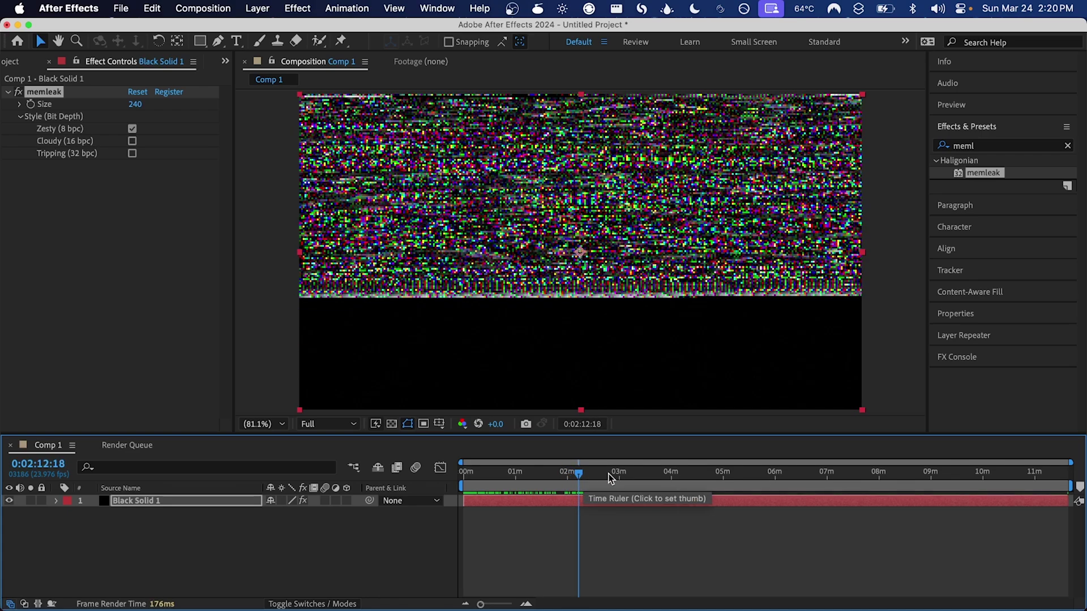
left_click(588, 474)
left_click_drag(589, 474, 592, 473)
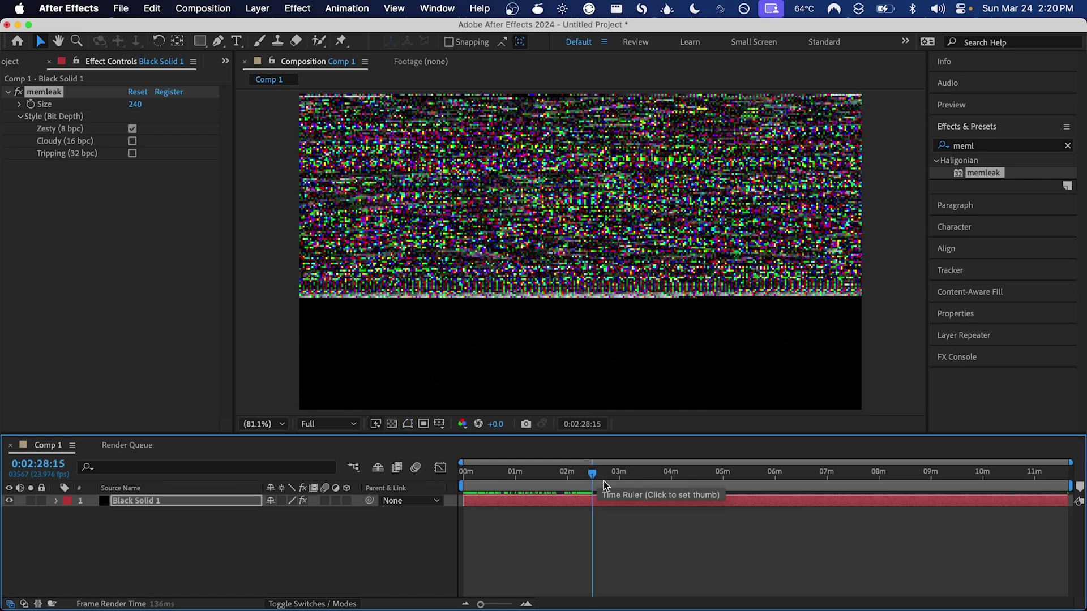
key("Page_Up")
key("Page_Up")
key("Page_Up")
key("Page_Up")
key("Page_Up")
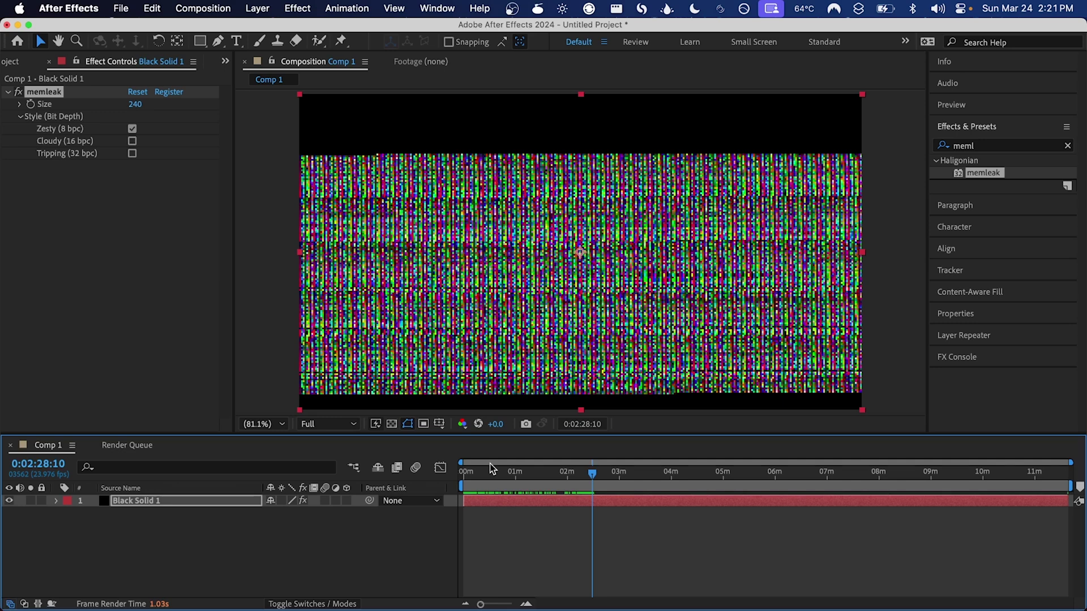
Step: Purge all memory and disk cache, then preview frames up to about 33 seconds
left_click(470, 470)
left_click(152, 8)
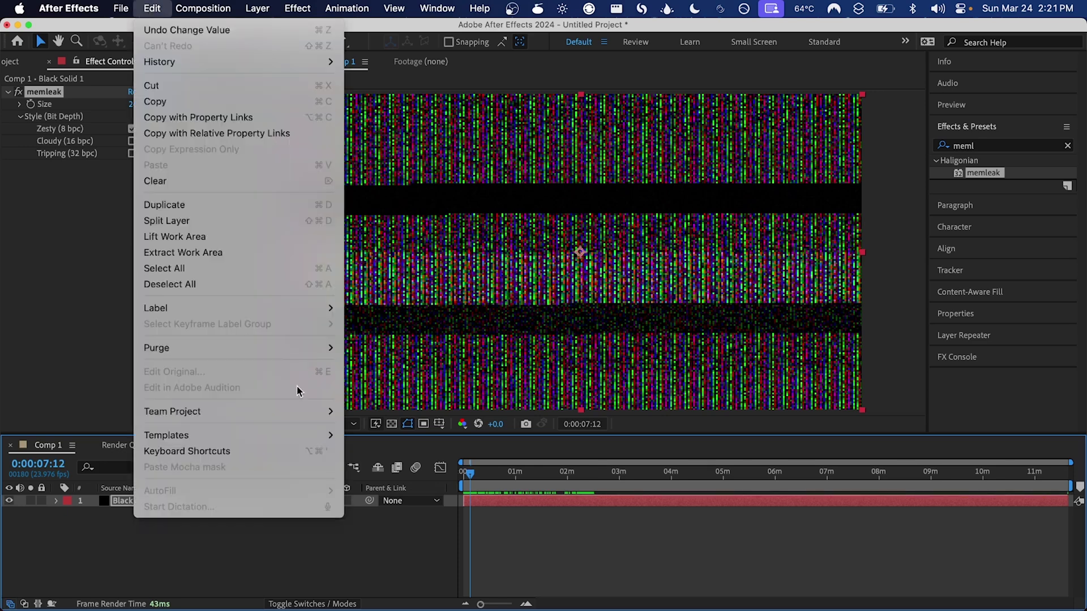
left_click(396, 347)
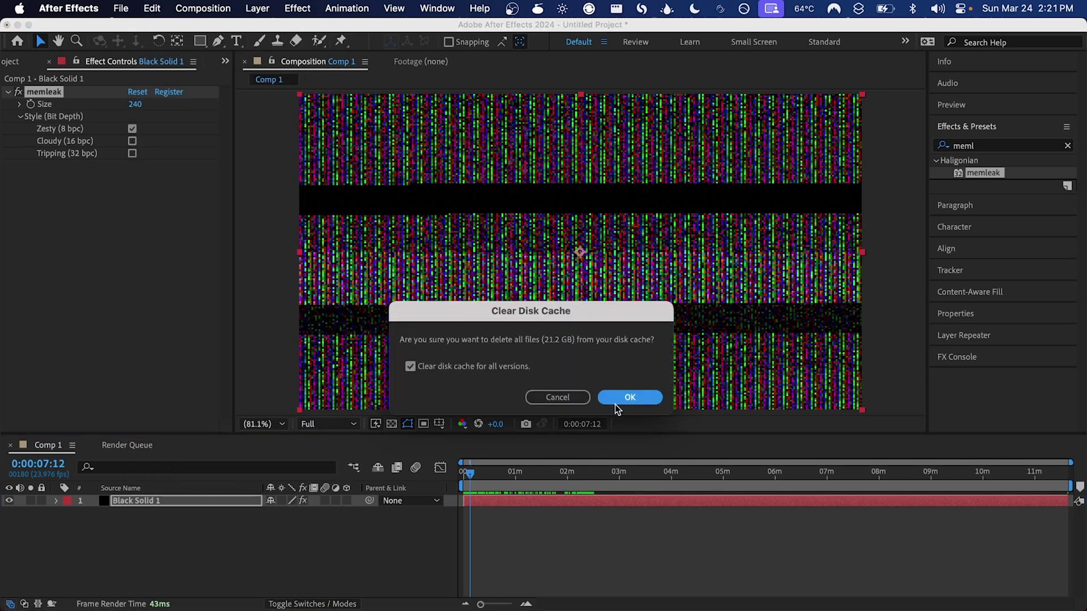
left_click(614, 398)
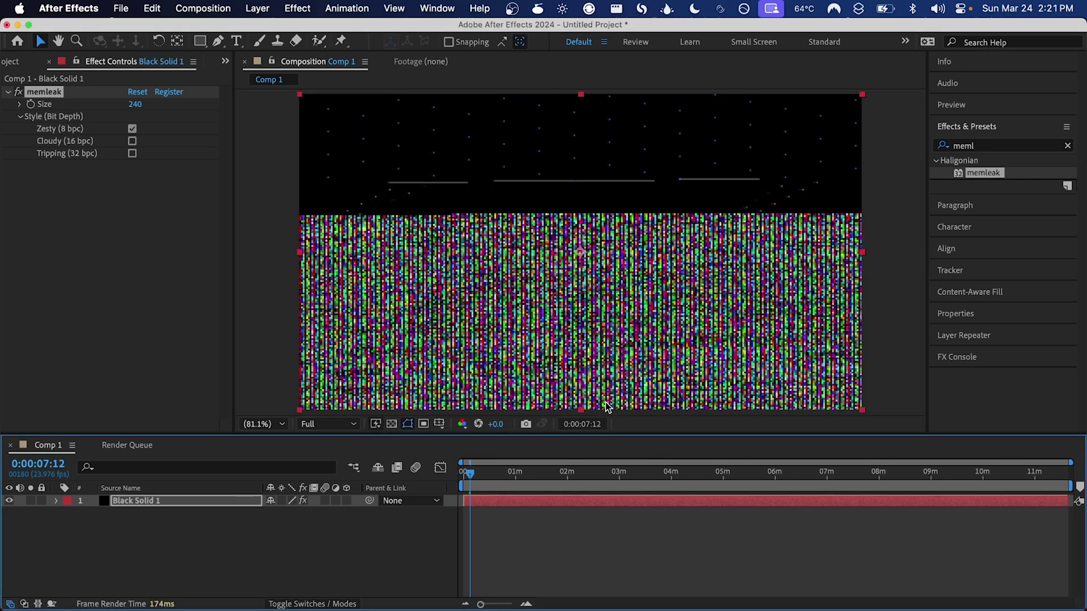
mouse_move(476, 472)
left_mouse_down()
mouse_move(493, 473)
mouse_move(483, 474)
left_mouse_up()
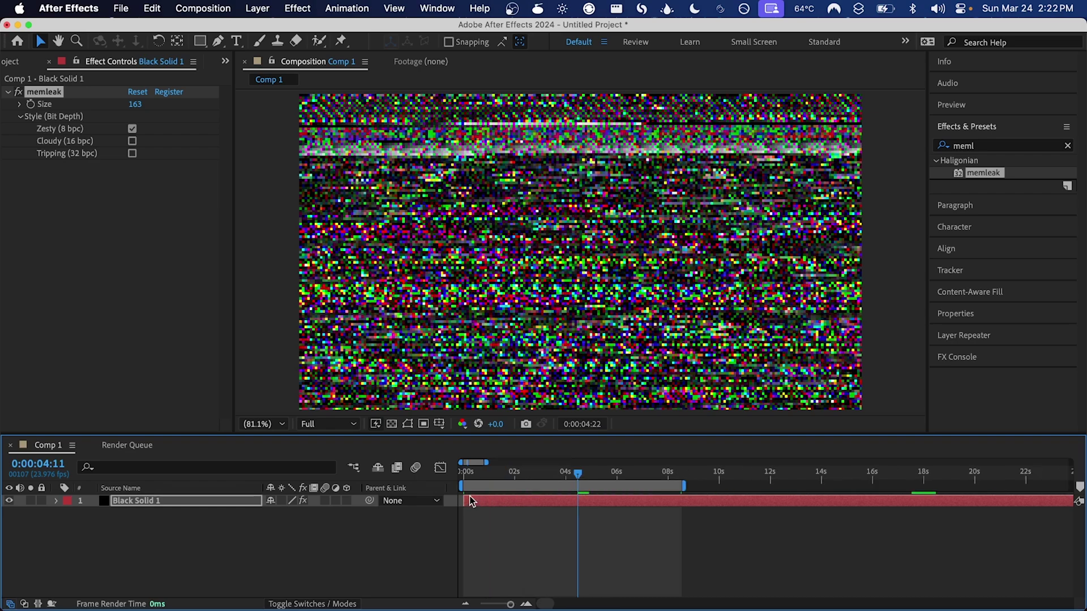
Step: Play and stop the memleak preview from the start, then park the playhead near one second
left_click(465, 473)
key("space")
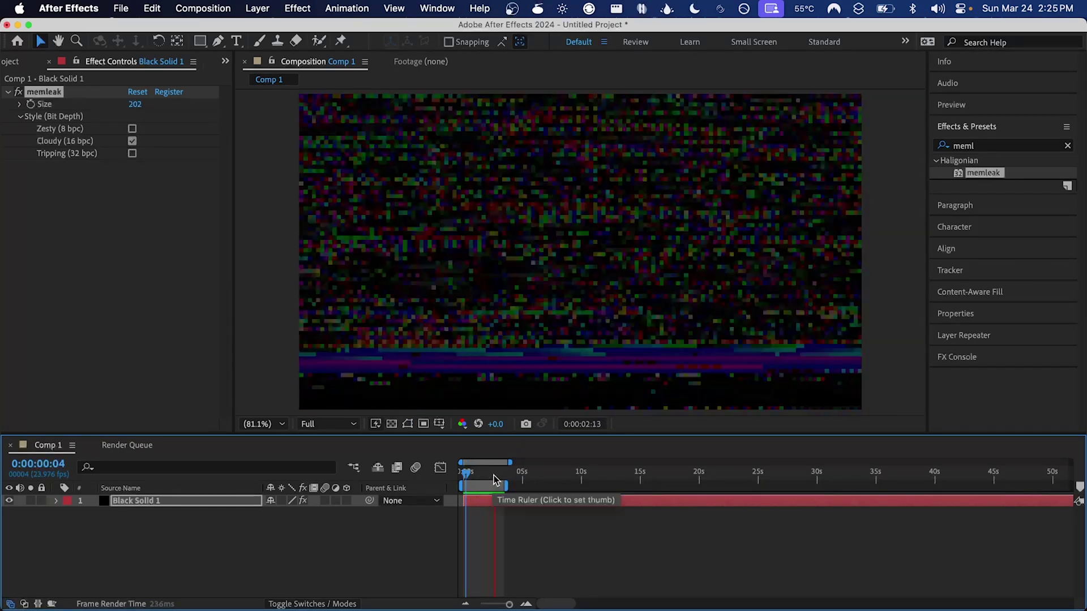
key("space")
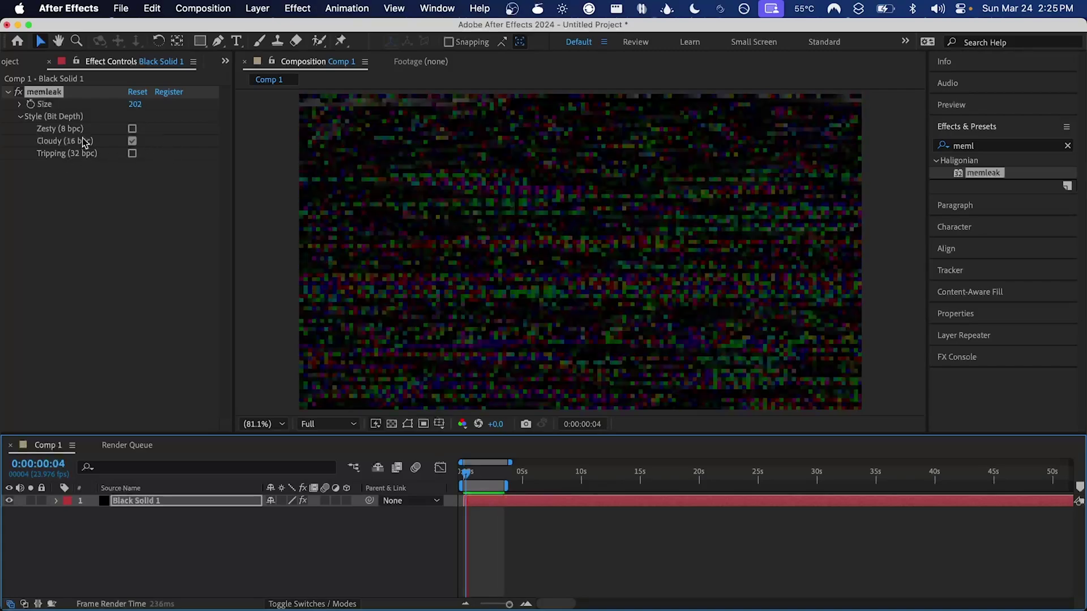
key("space")
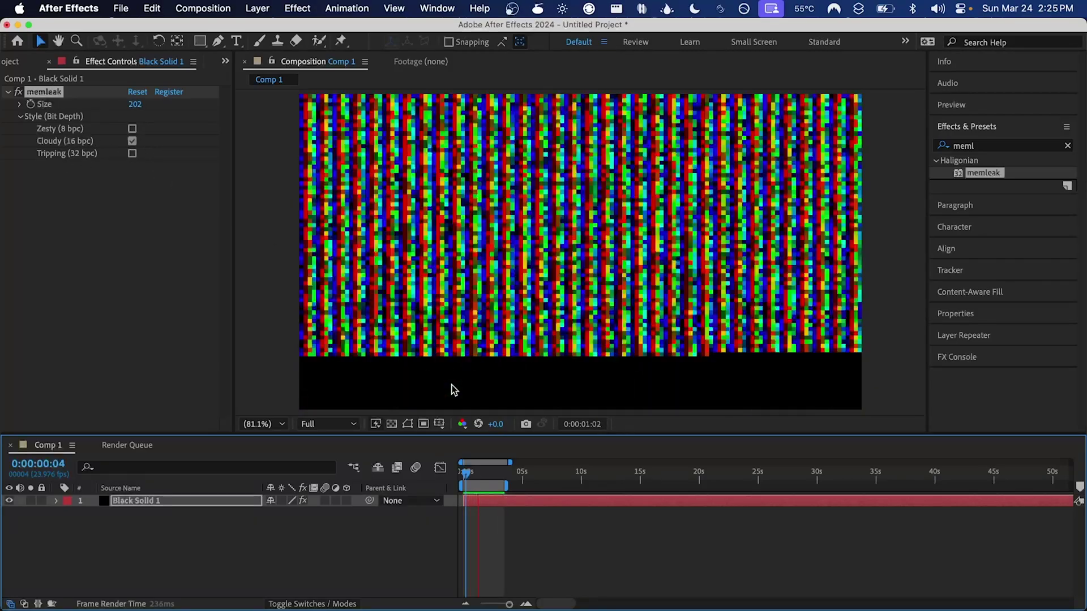
left_click(480, 474)
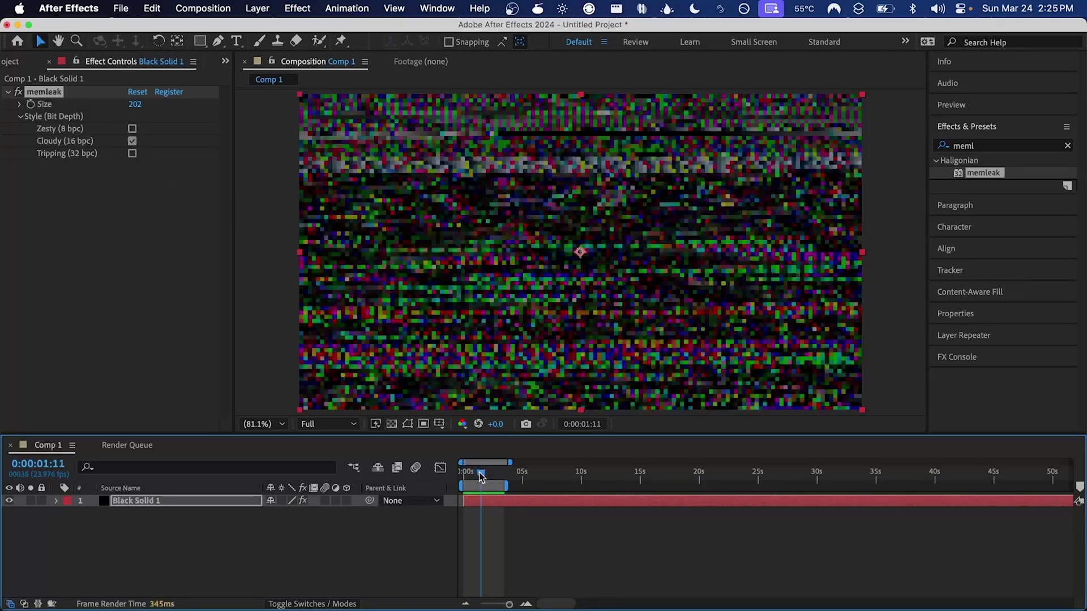
left_click_drag(480, 474, 483, 477)
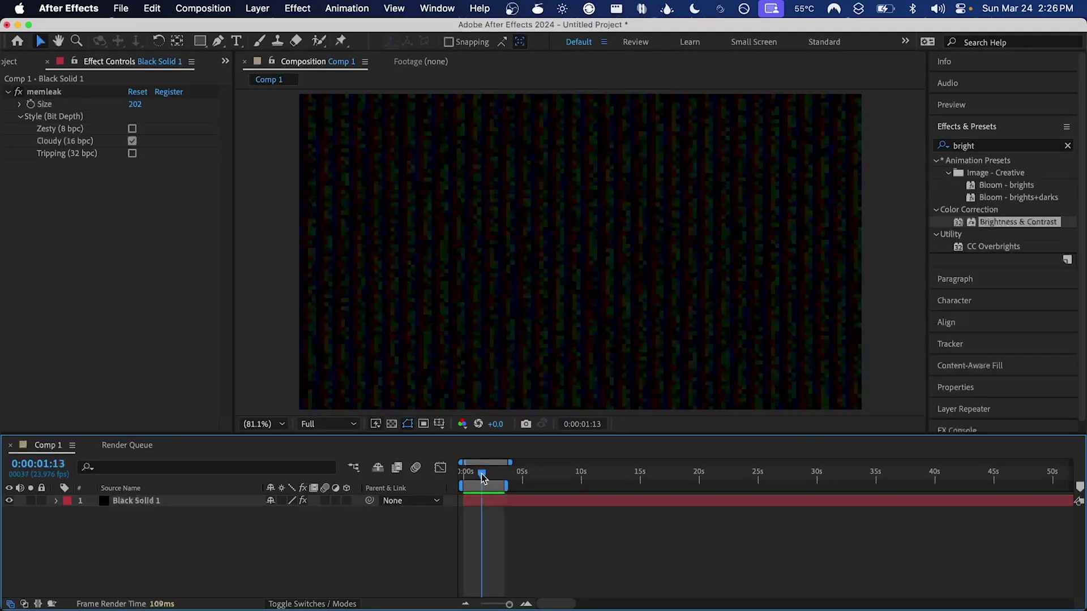
left_click_drag(480, 479, 479, 478)
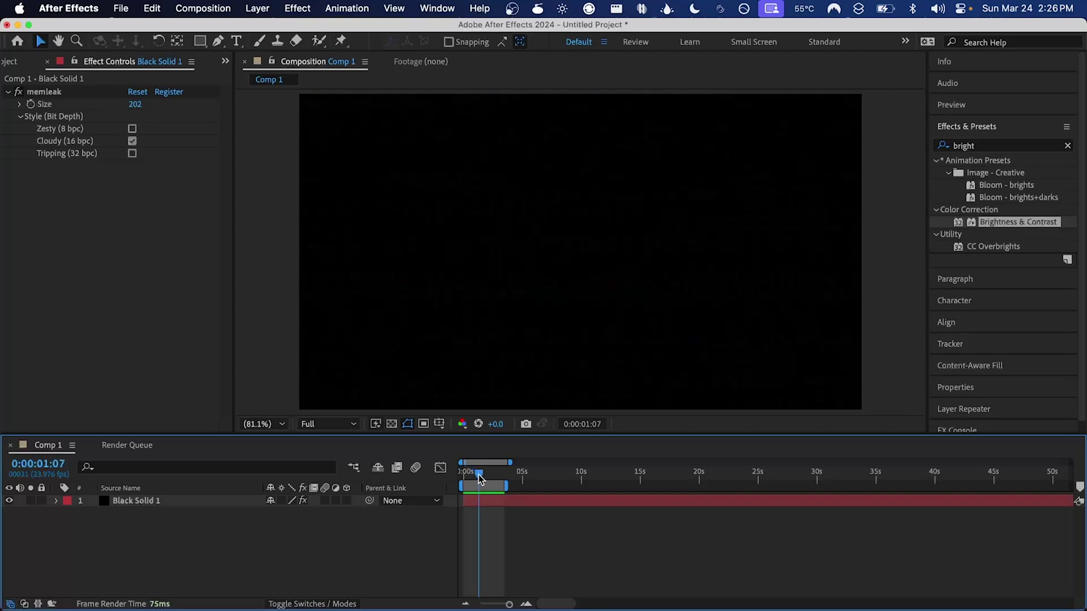
Step: Add an adjustment layer with Brightness & Contrast and raise Brightness to 137. Then reselect Black Solid 1
key("super+alt+y")
double_click(985, 223)
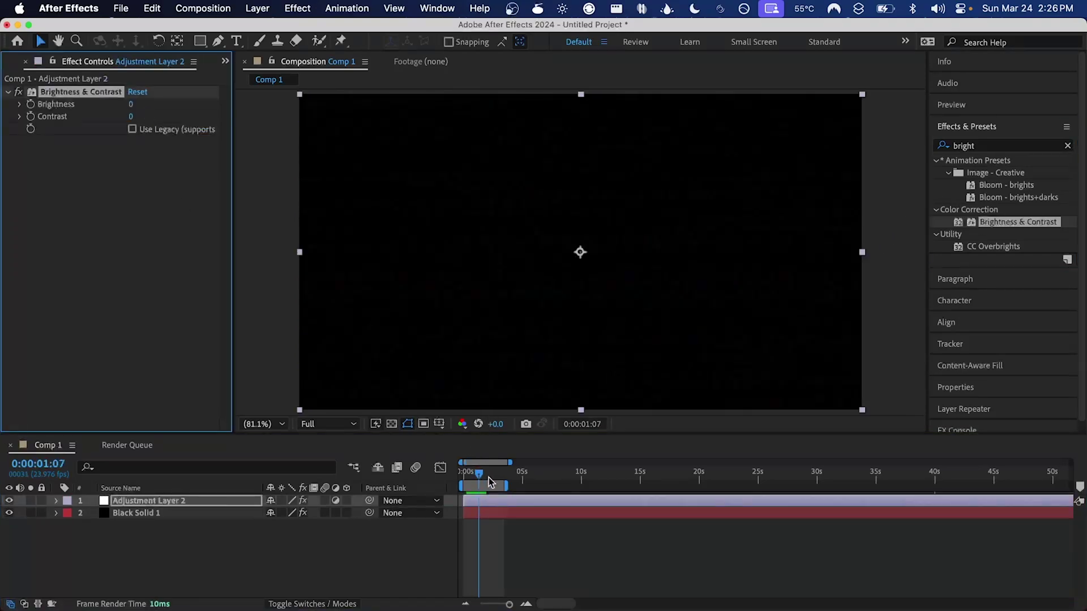
left_click_drag(488, 477, 490, 475)
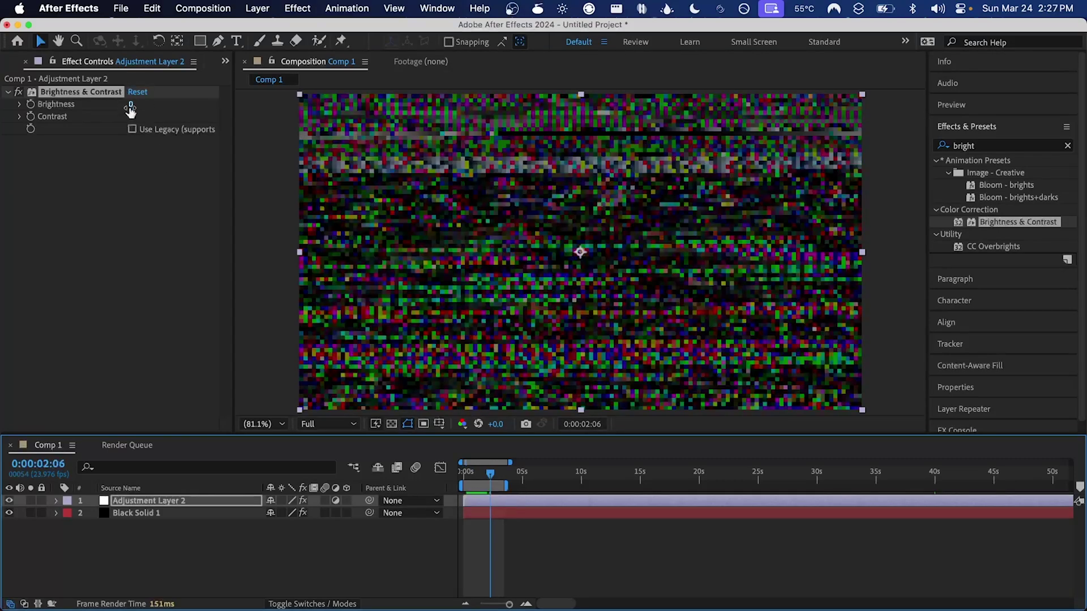
left_click_drag(130, 109, 225, 107)
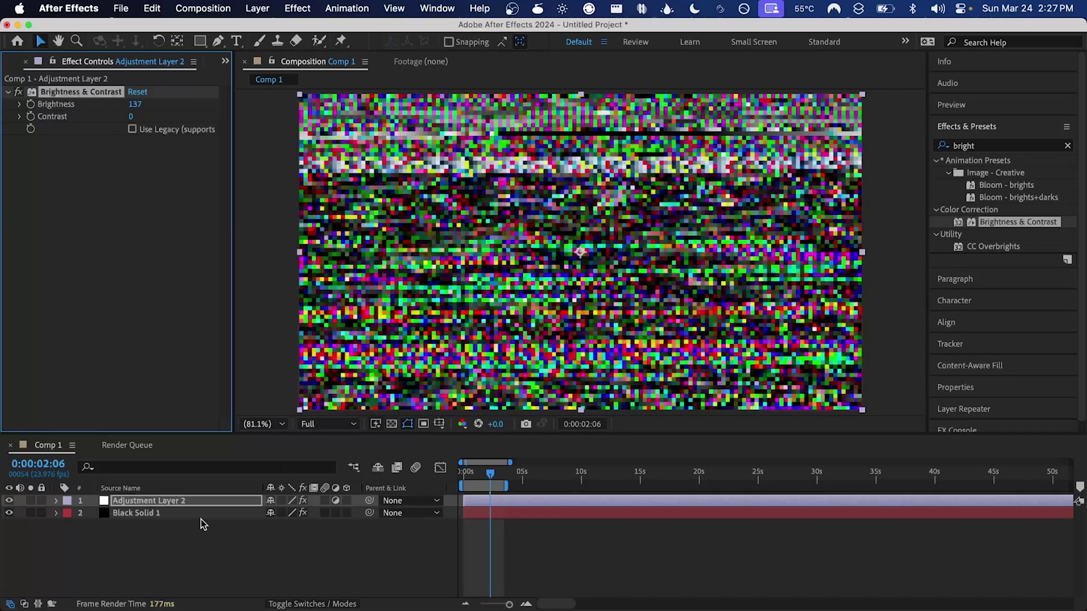
left_click(202, 514)
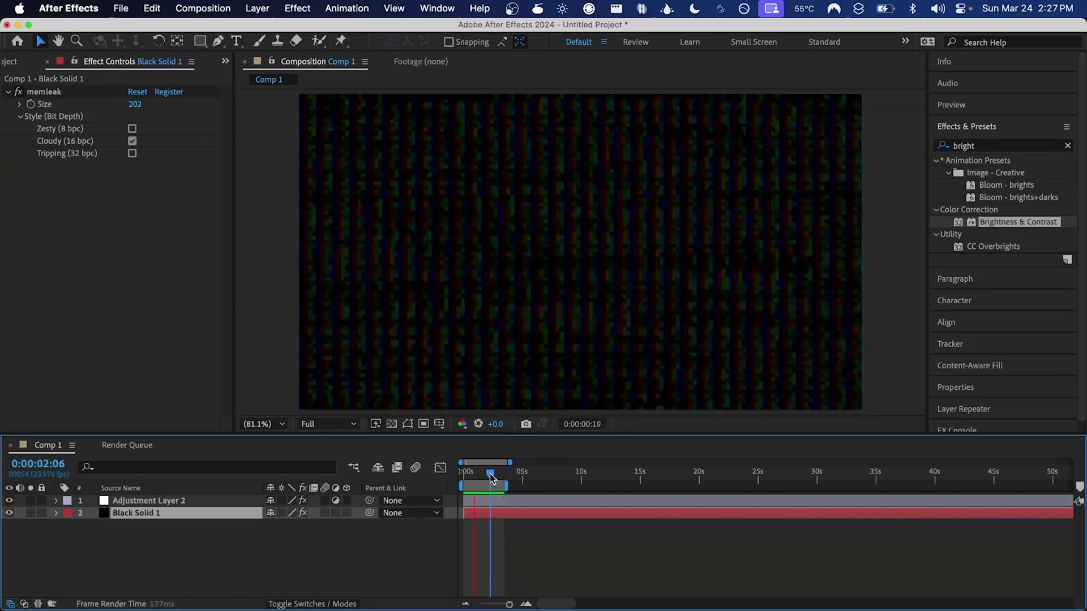
Step: On Adjustment Layer 3, set Mask 1's mode to None around 0:00:01:16
left_click_drag(490, 476, 477, 475)
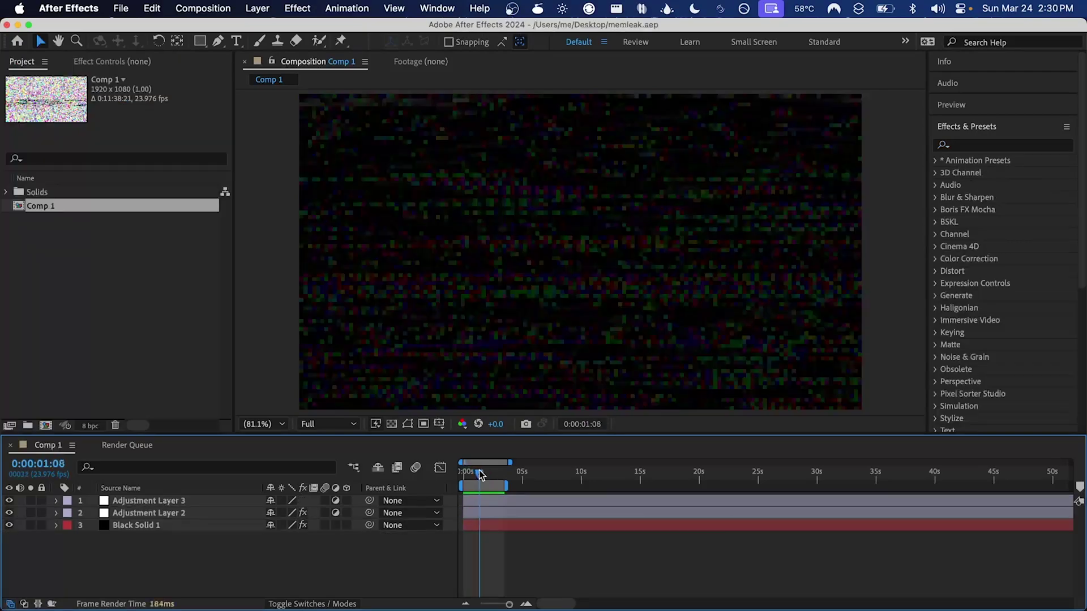
left_click_drag(480, 475, 491, 475)
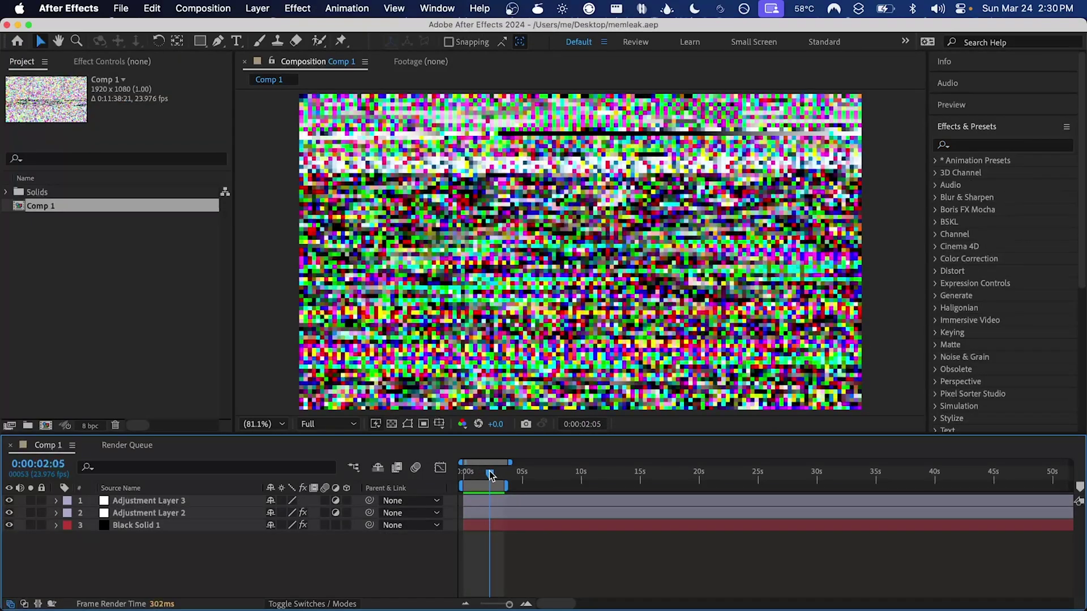
left_click(212, 500)
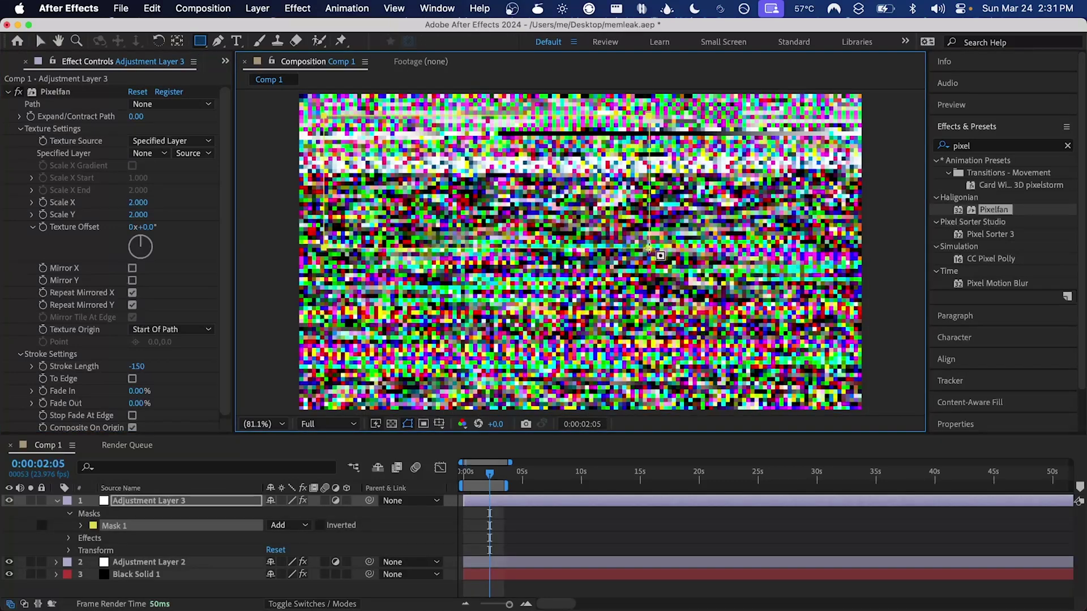
left_click(278, 525)
left_click(280, 496)
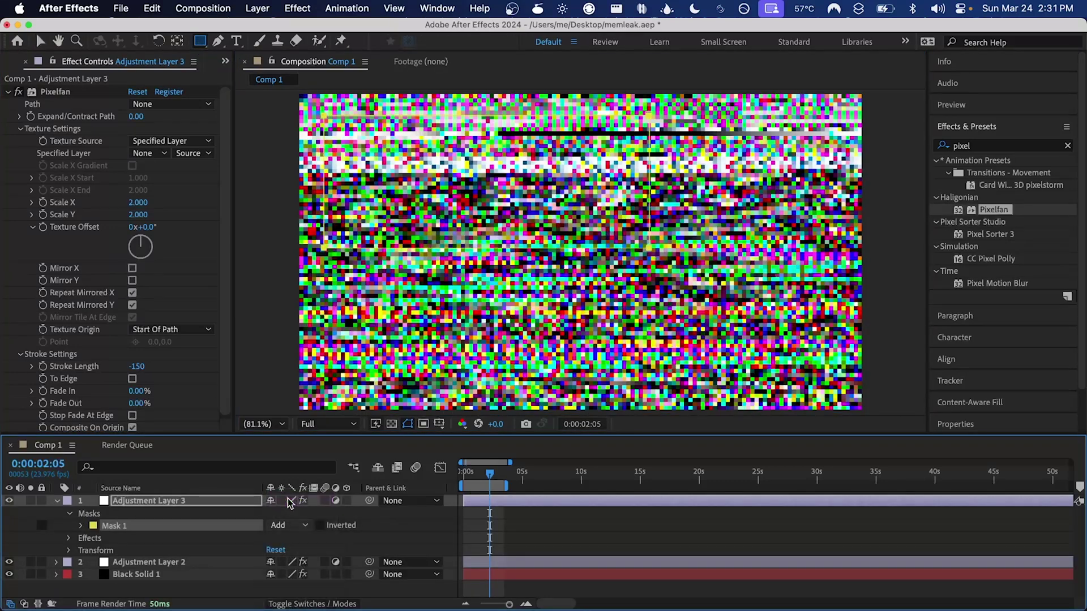
left_click(57, 501)
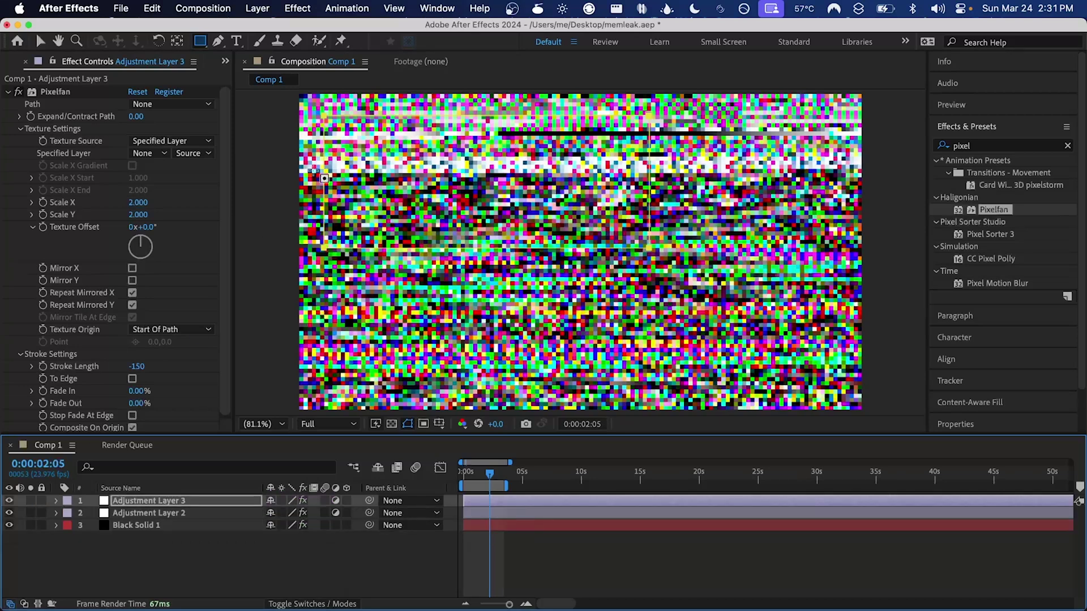
Step: Make Pixelfan follow Mask 1 using Original Frame texture, and drag the mask's lower-left corner
left_click(179, 105)
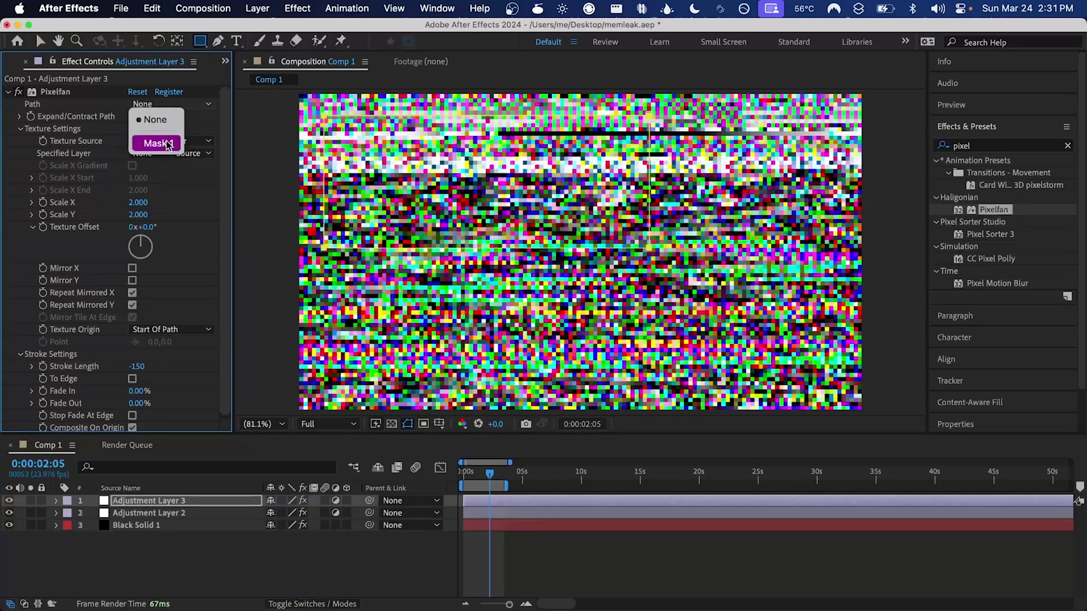
left_click(168, 145)
left_click(170, 142)
key("Escape")
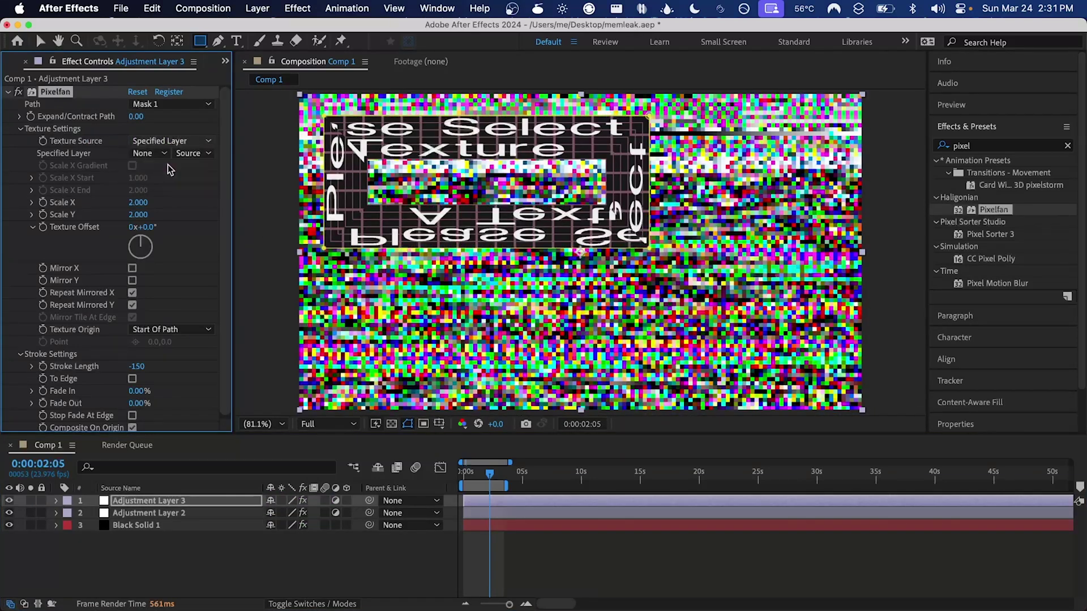
key("Up")
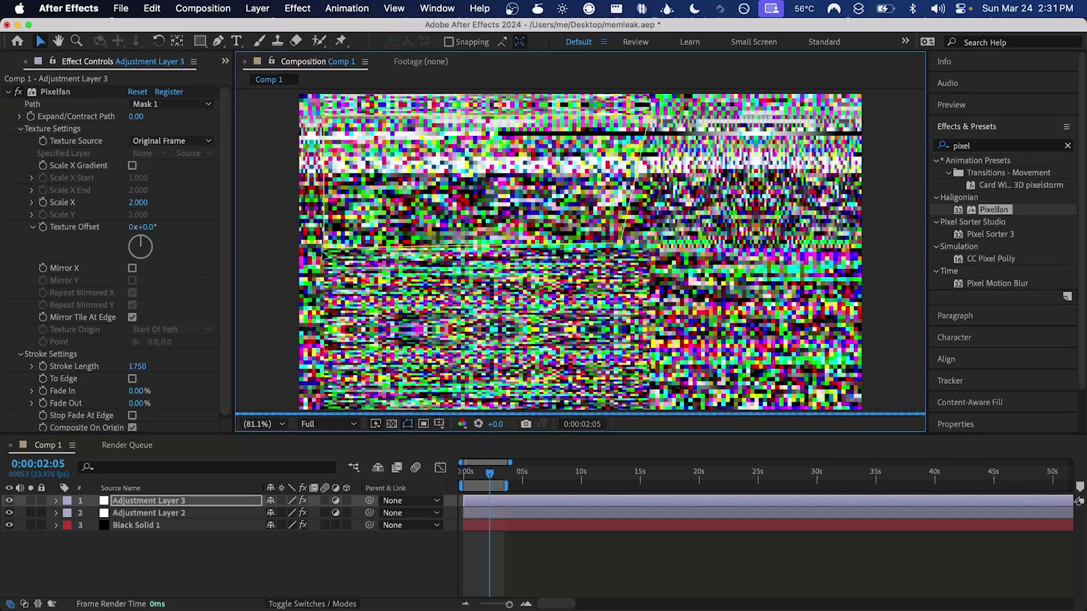
left_click_drag(323, 251, 415, 216)
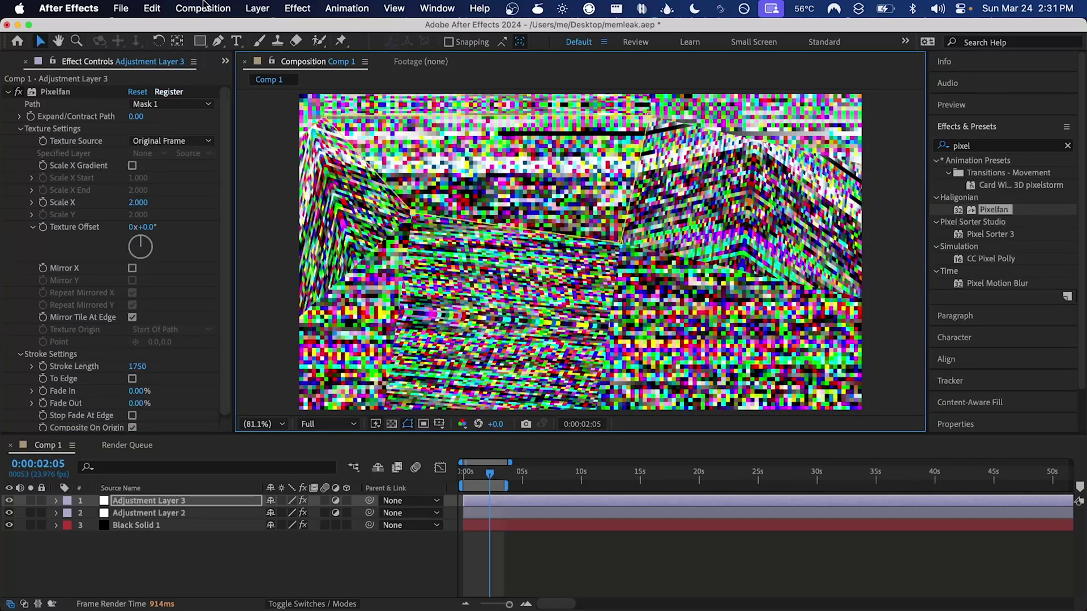
Step: Delete Mask 1 and draw an ellipse mask across the upper middle of the frame
key("m")
left_click(213, 517)
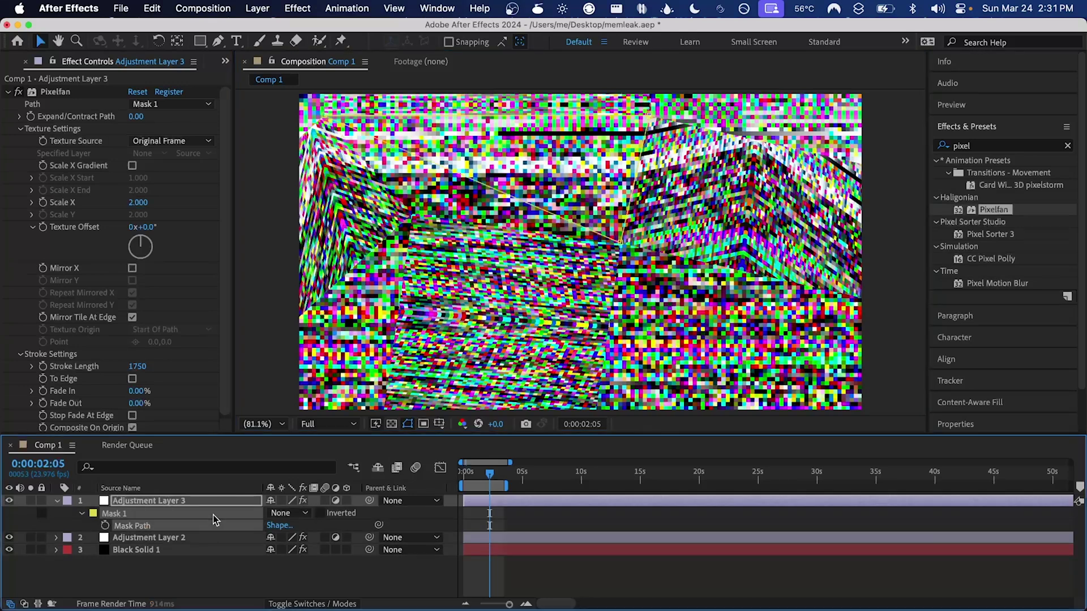
key("Delete")
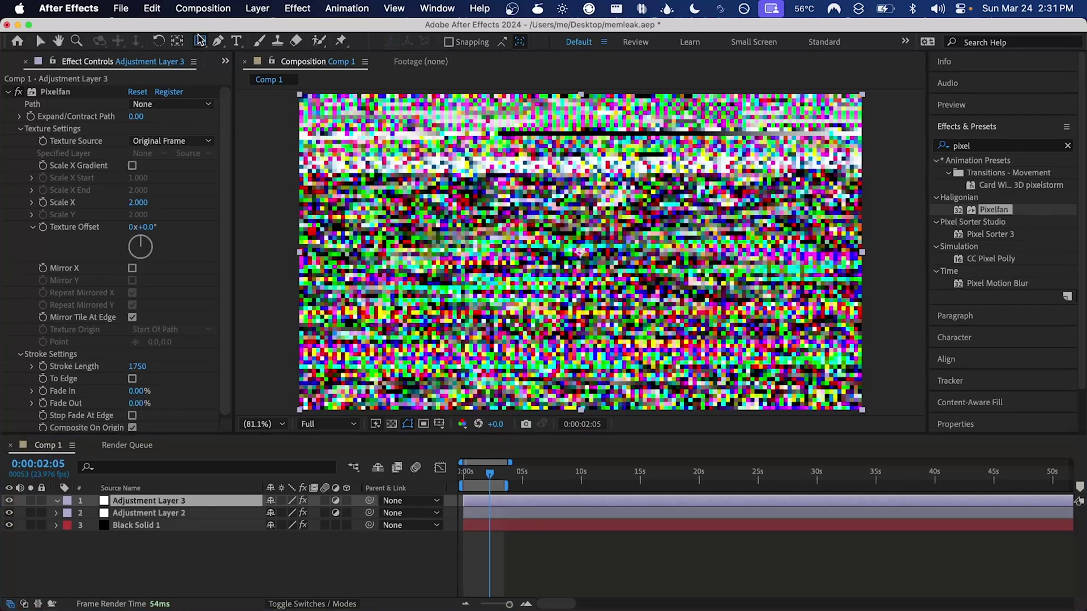
left_click_drag(200, 41, 257, 69)
left_click_drag(371, 181, 702, 232)
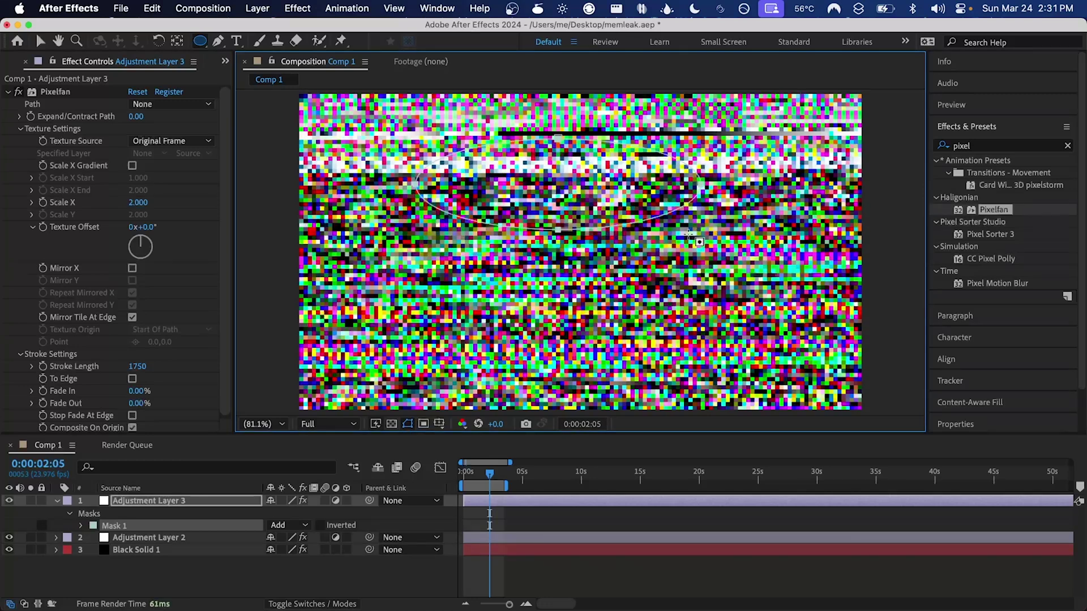
Step: Make Pixelfan follow the ellipse mask with its mode set to None, then return to Black Solid 1
left_click(145, 105)
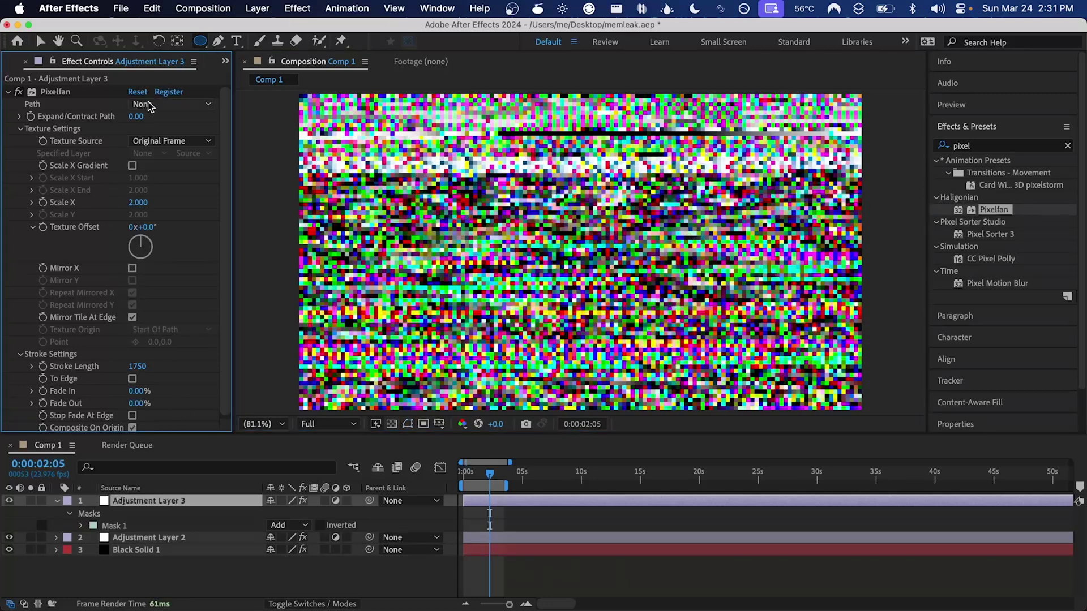
left_click(150, 144)
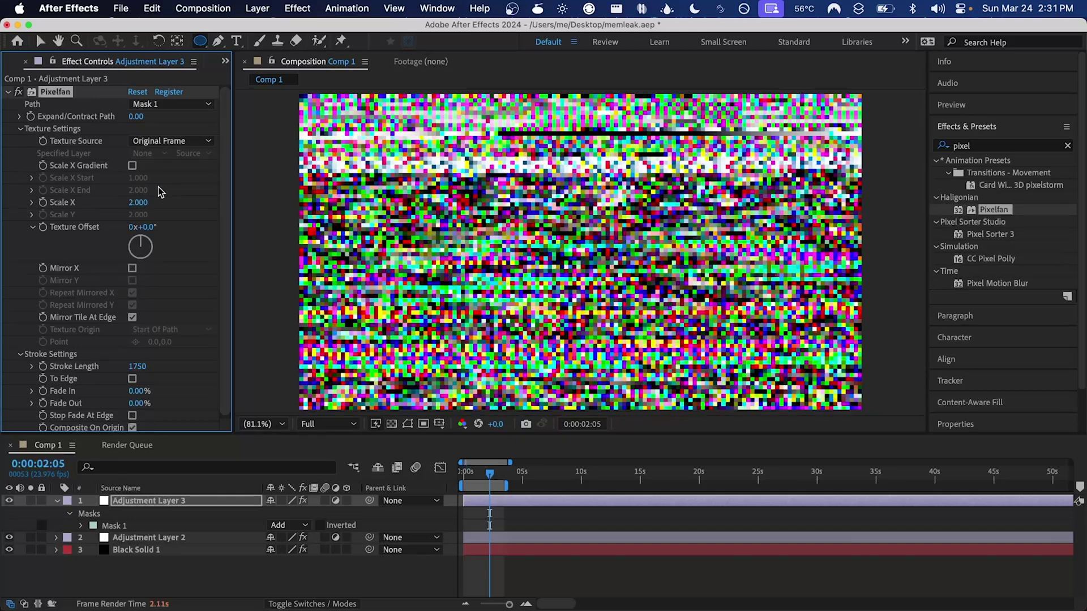
left_click(289, 525)
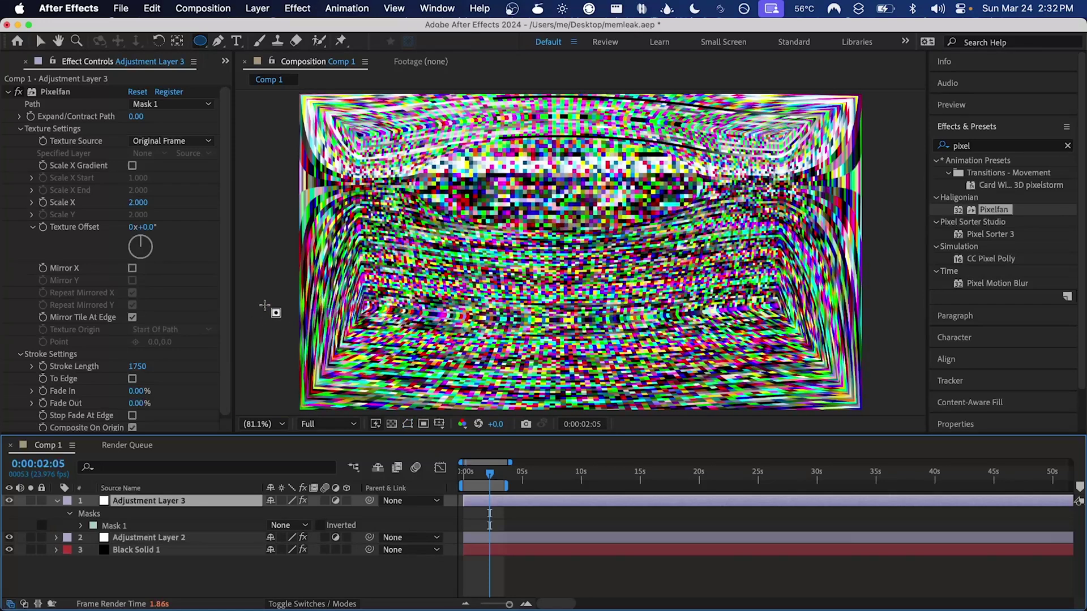
key("v")
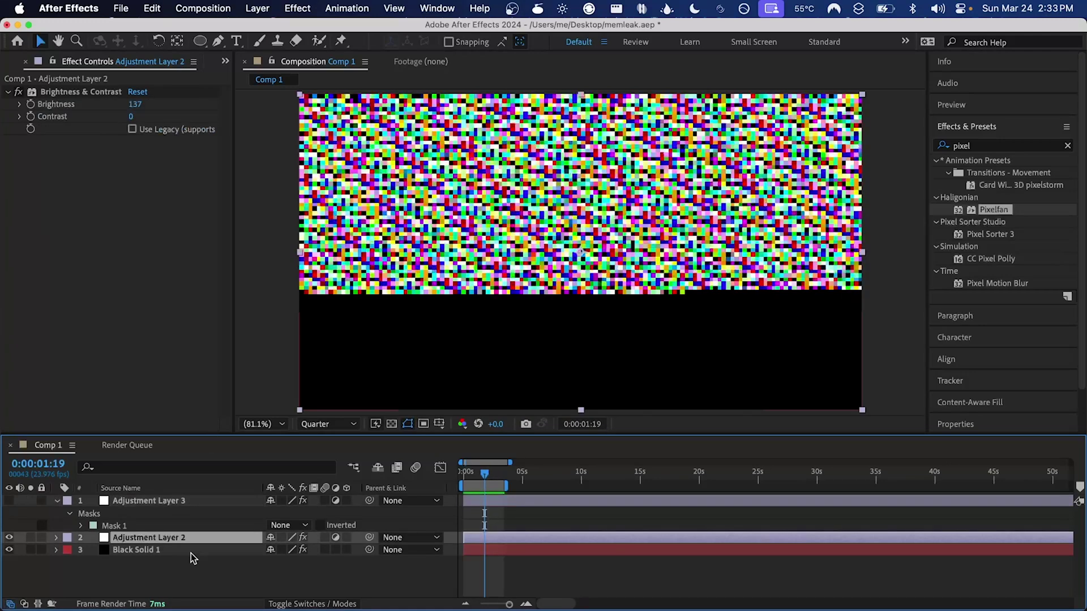
left_click(191, 551)
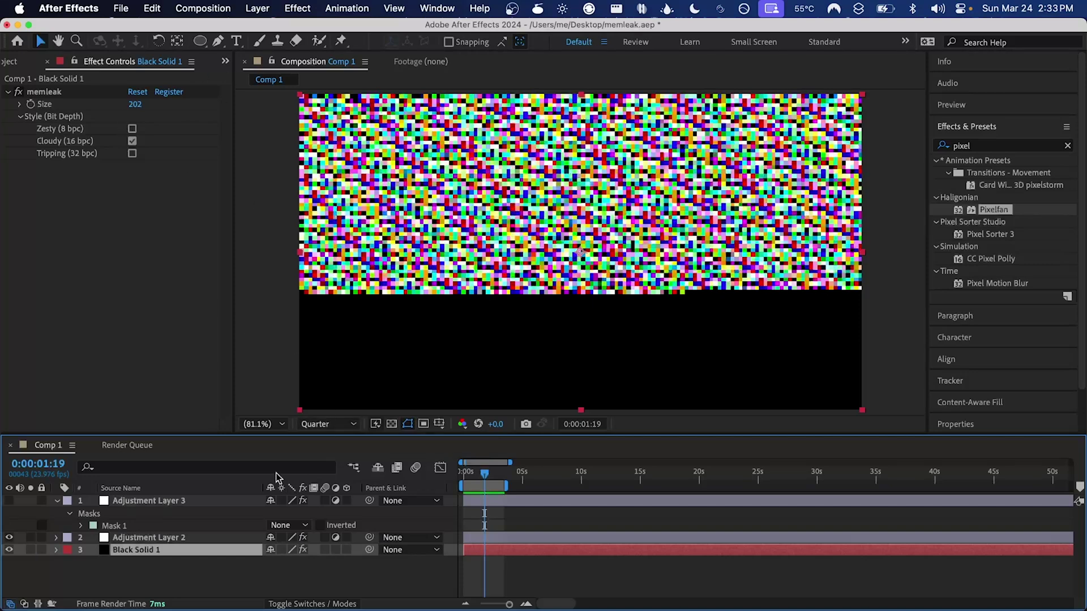
Step: On Black Solid 1 at 0:00:01:05, switch memleak to Zesty (8 bpc) and play the preview
left_click(221, 504)
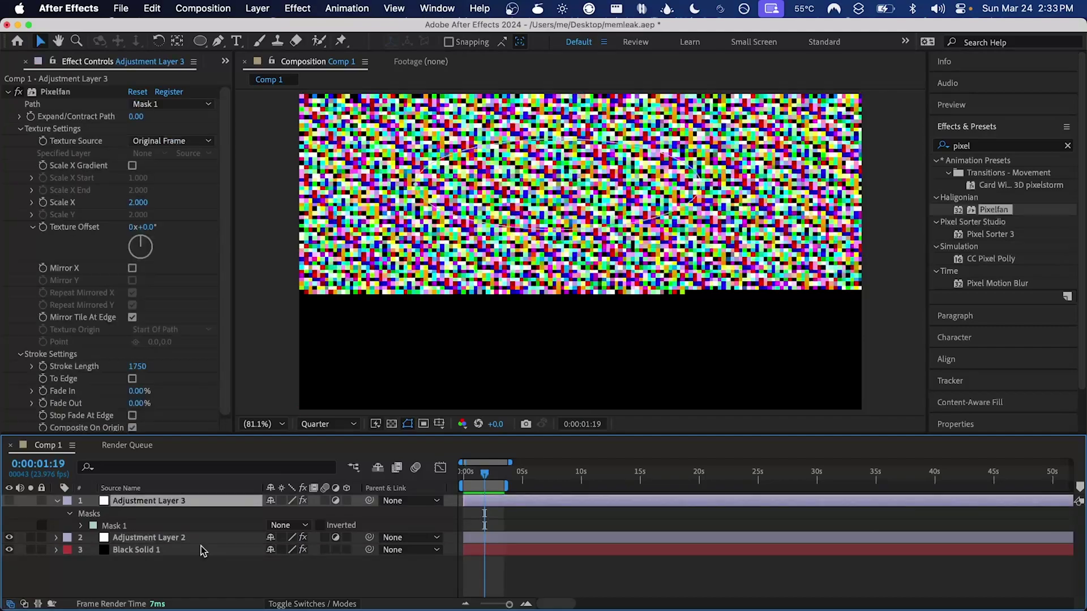
left_click(202, 548)
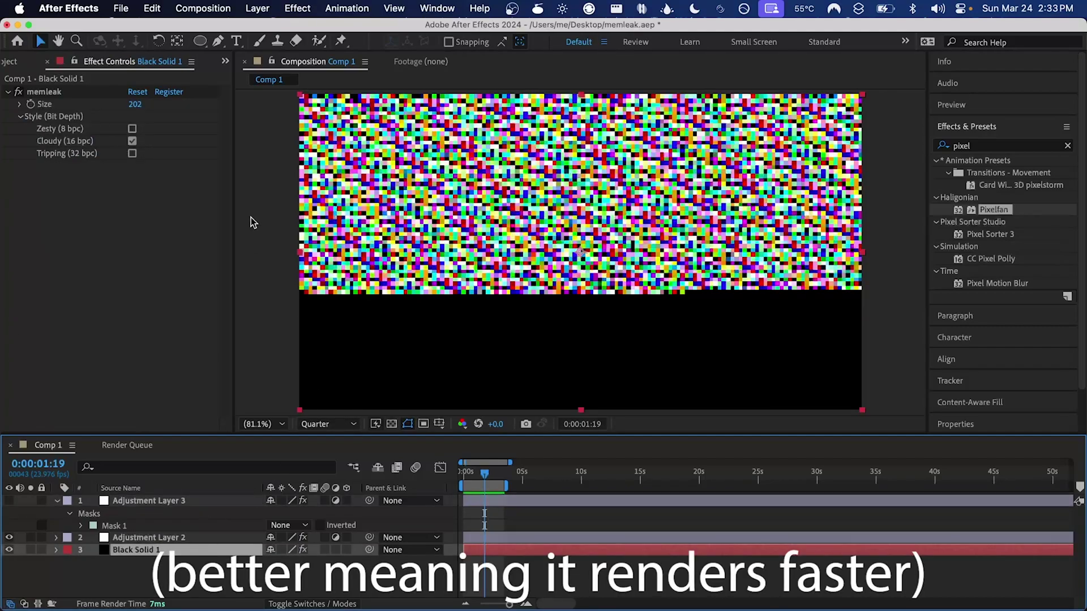
mouse_move(489, 466)
left_mouse_down()
mouse_move(478, 474)
mouse_move(491, 473)
left_mouse_up()
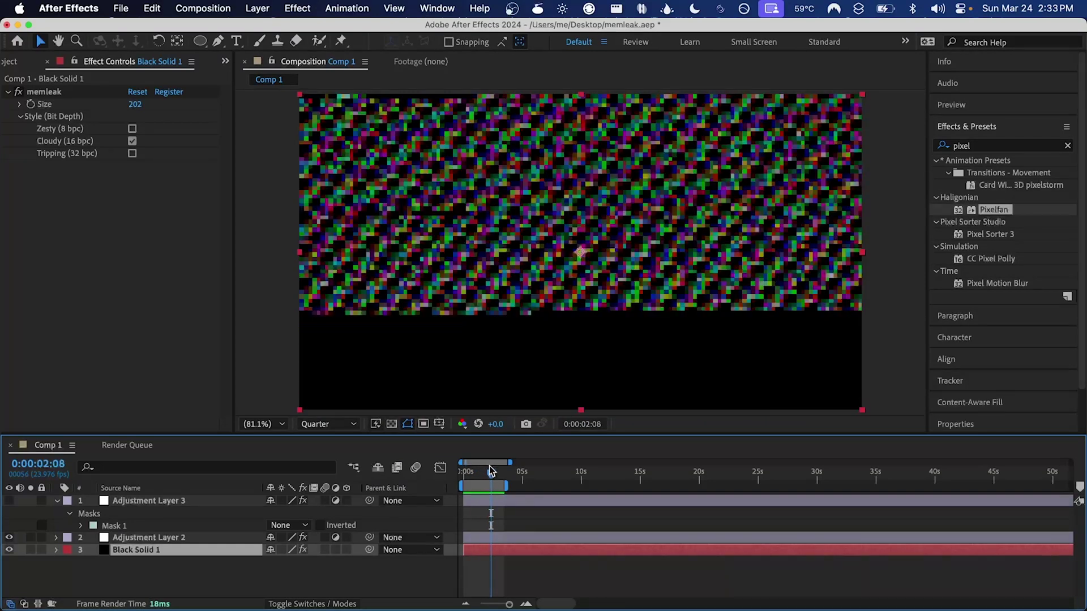
left_click(132, 130)
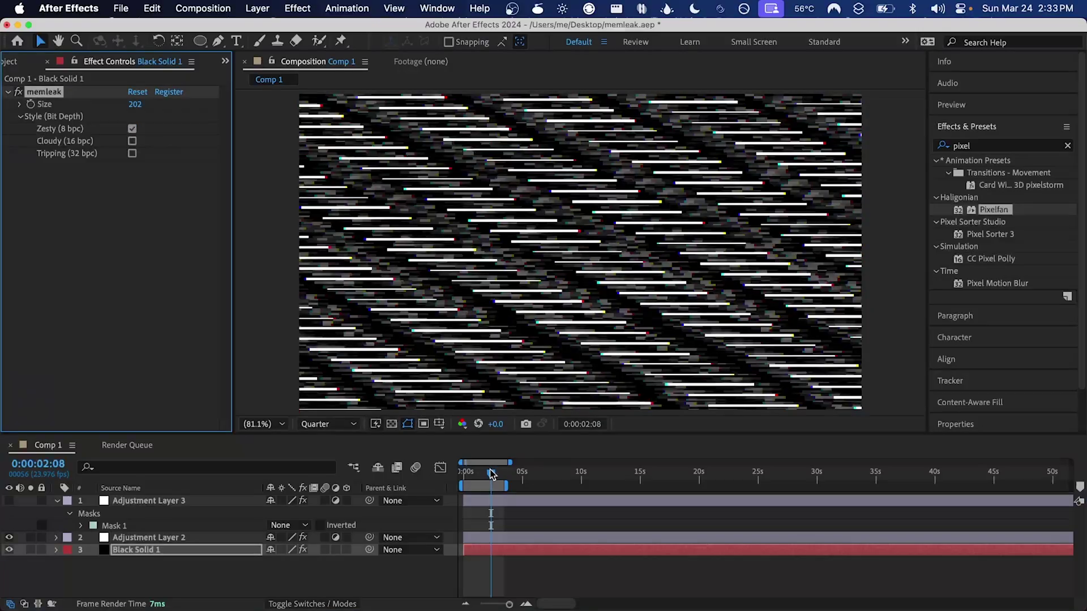
key("space")
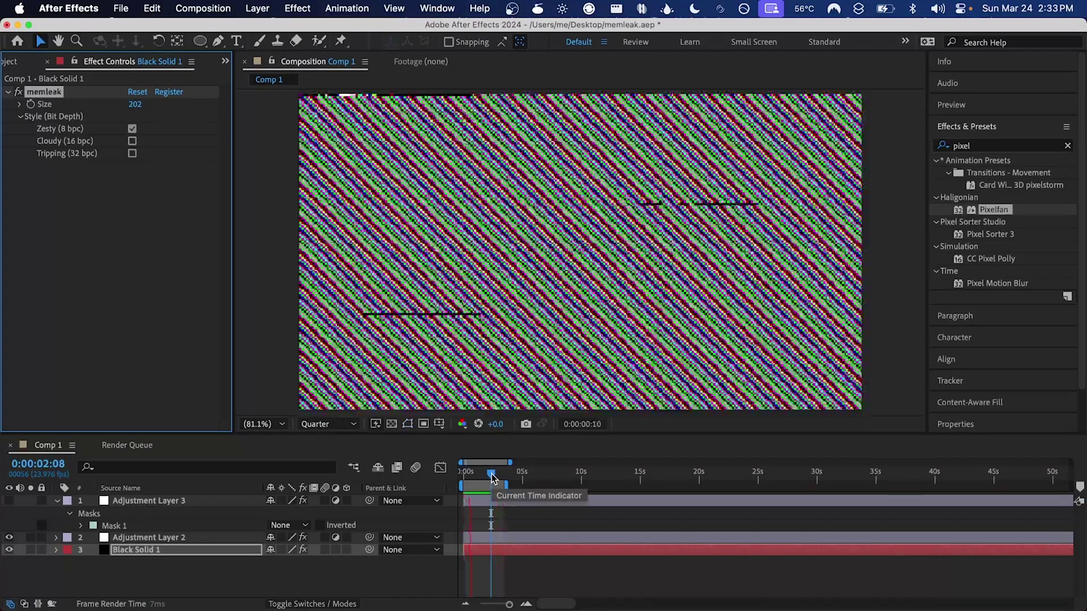
Step: Raise Pixelfan's Scale X to 4.000, enable the Scale X gradient, and preview the result
left_click(132, 503)
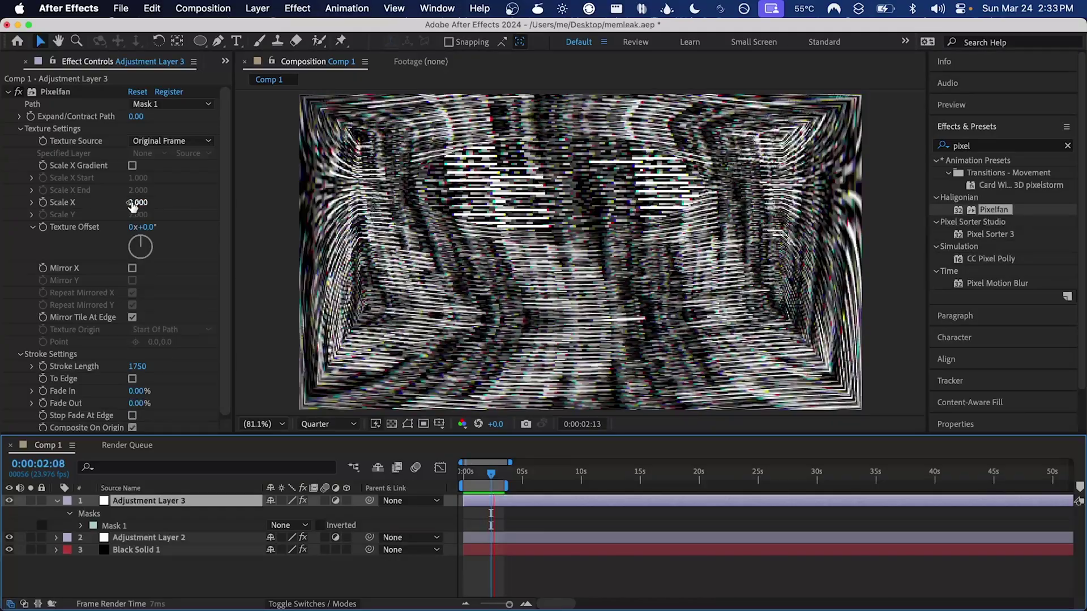
left_click_drag(133, 205, 185, 206)
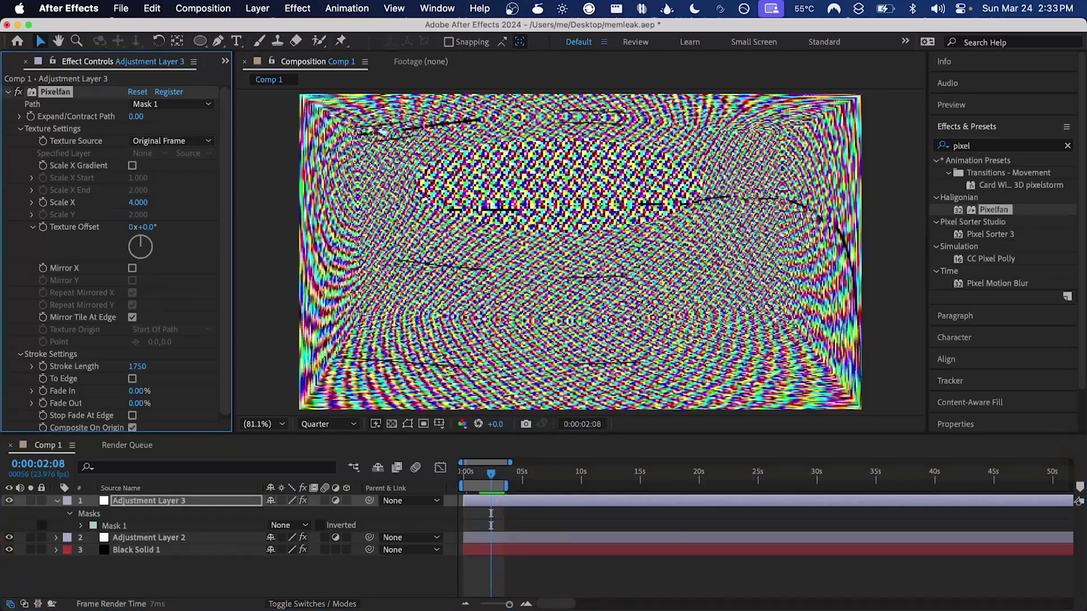
key("space")
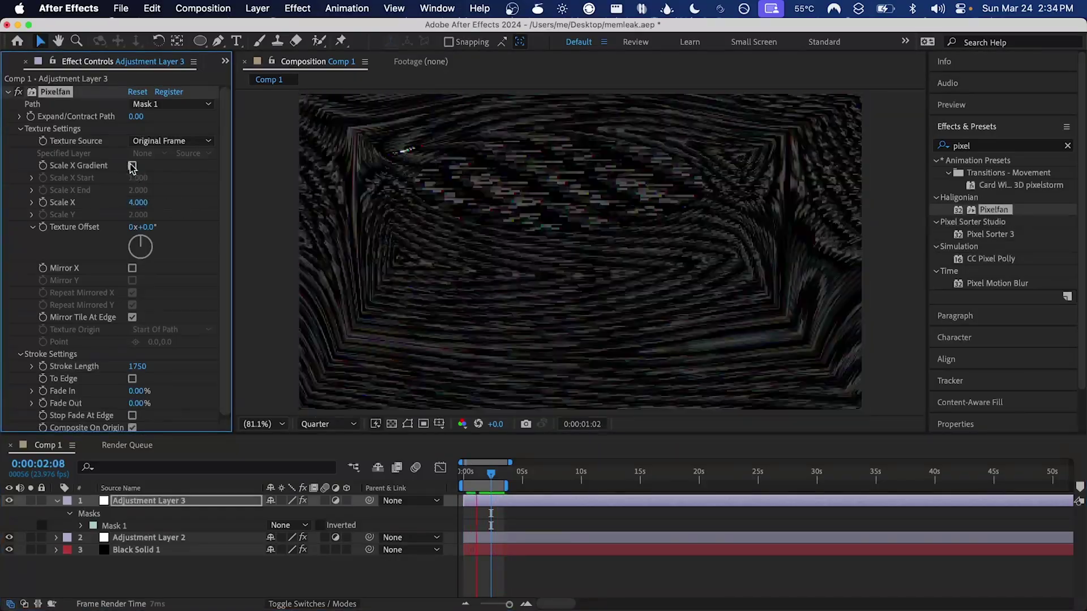
left_click(133, 166)
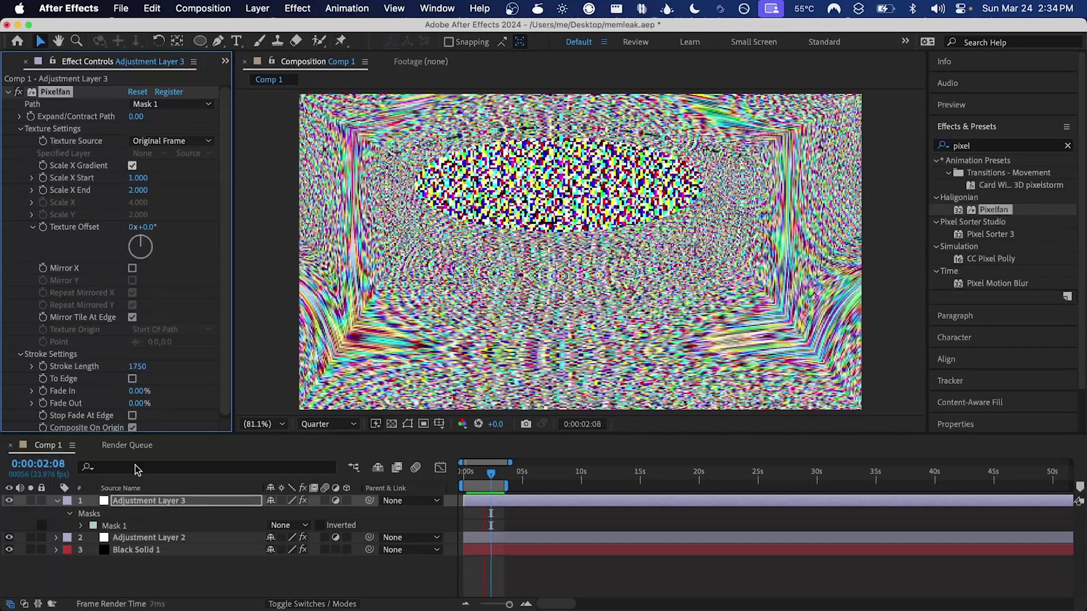
key("space")
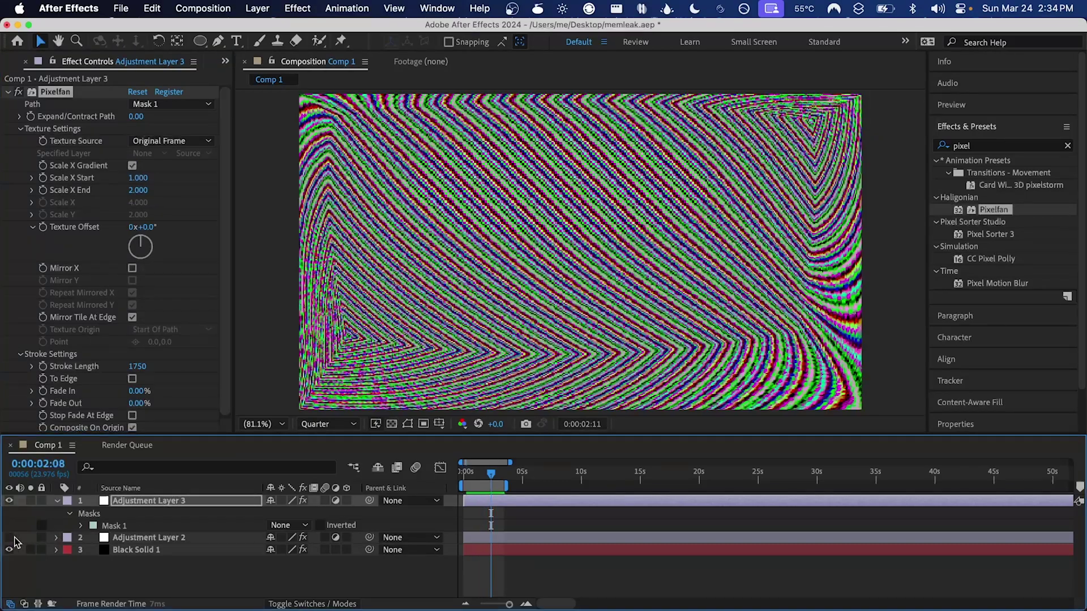
Step: Hide Adjustment Layer 2, stop at 0:00:01:14, and add a new adjustment layer on top
left_click(10, 538)
left_click(233, 502)
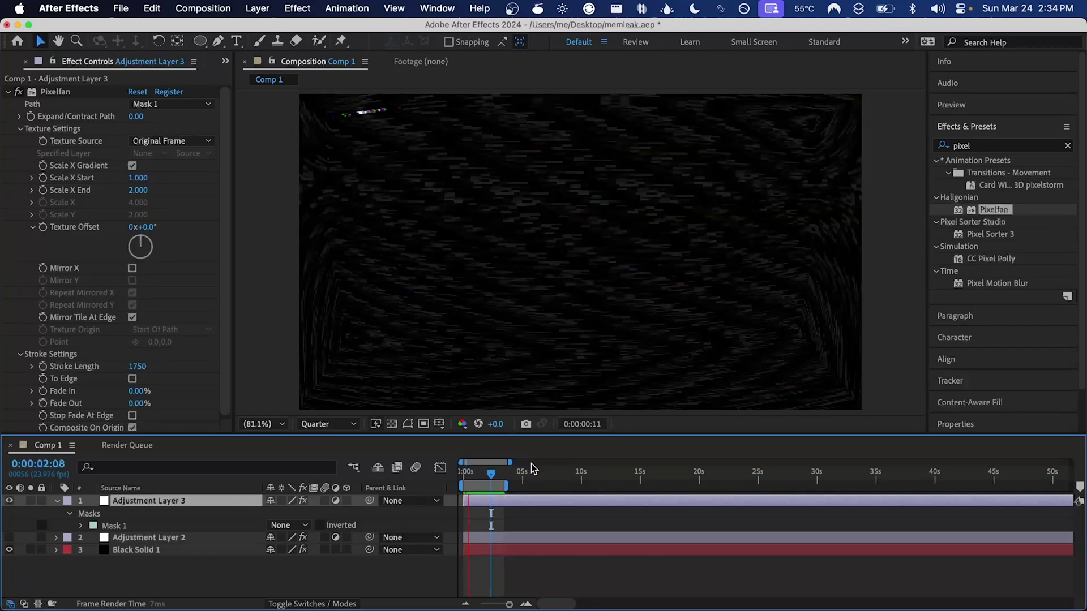
left_click(482, 471)
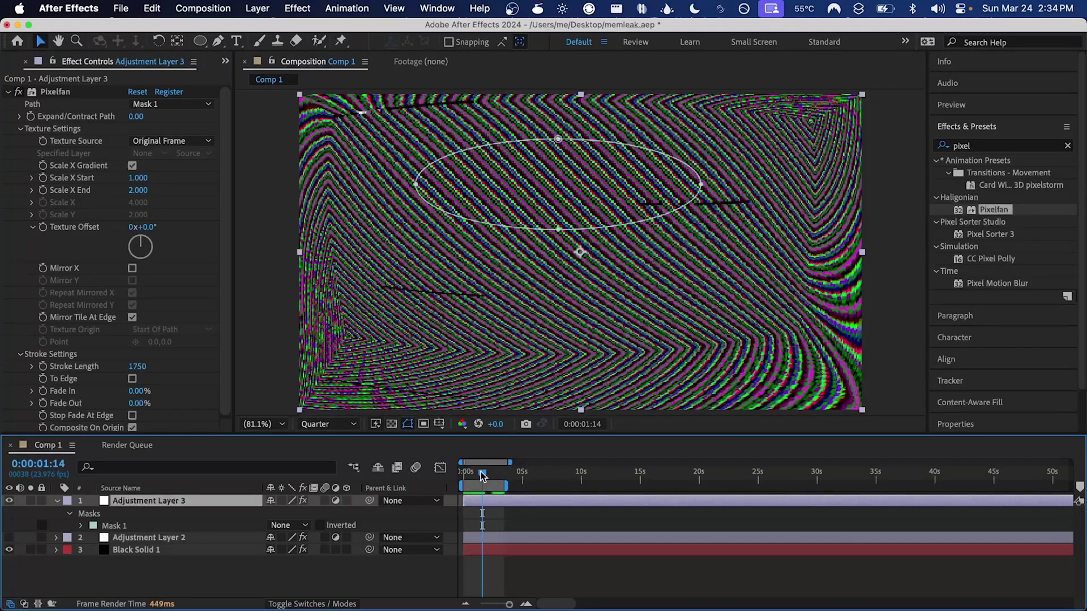
key("super+alt+y")
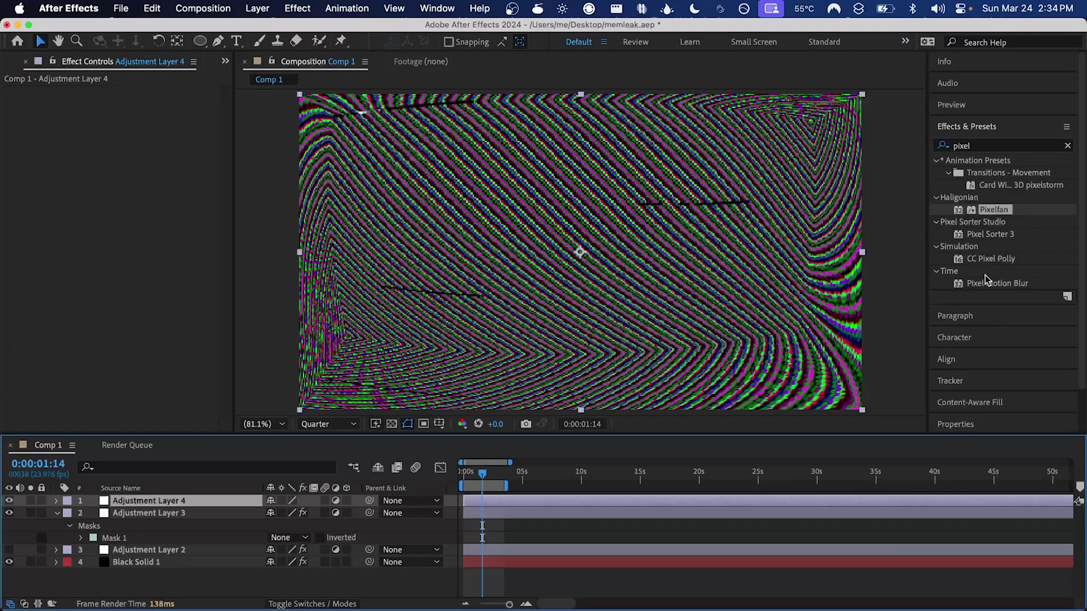
Step: Apply Pixel Sorter 3 to the adjustment layer, set Threshold > to 0.700, and preview the result
double_click(989, 234)
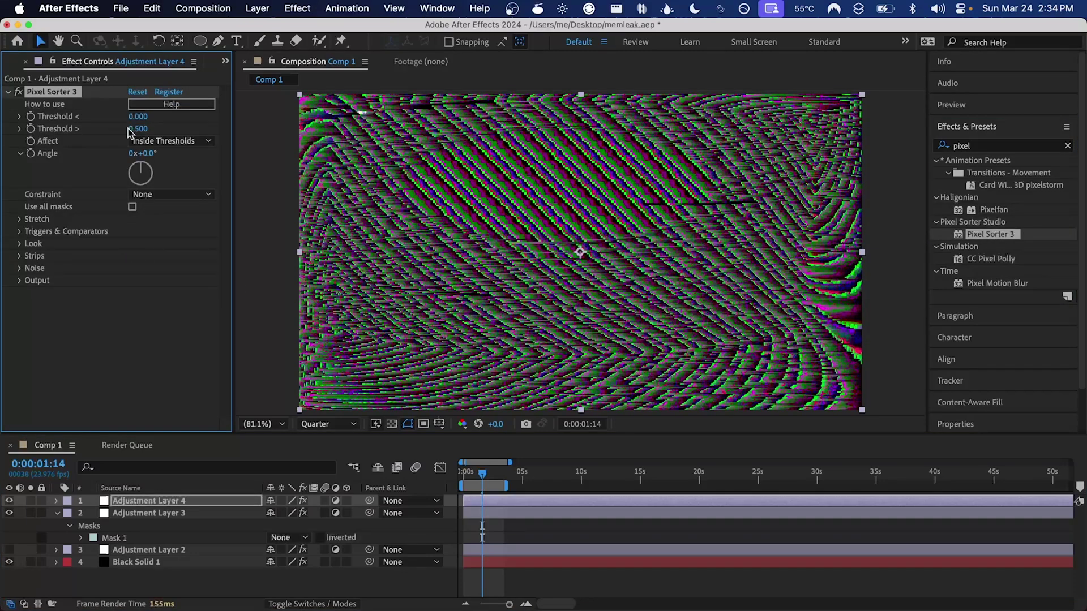
mouse_move(141, 129)
left_mouse_down()
mouse_move(120, 132)
mouse_move(178, 130)
mouse_move(164, 134)
left_mouse_up()
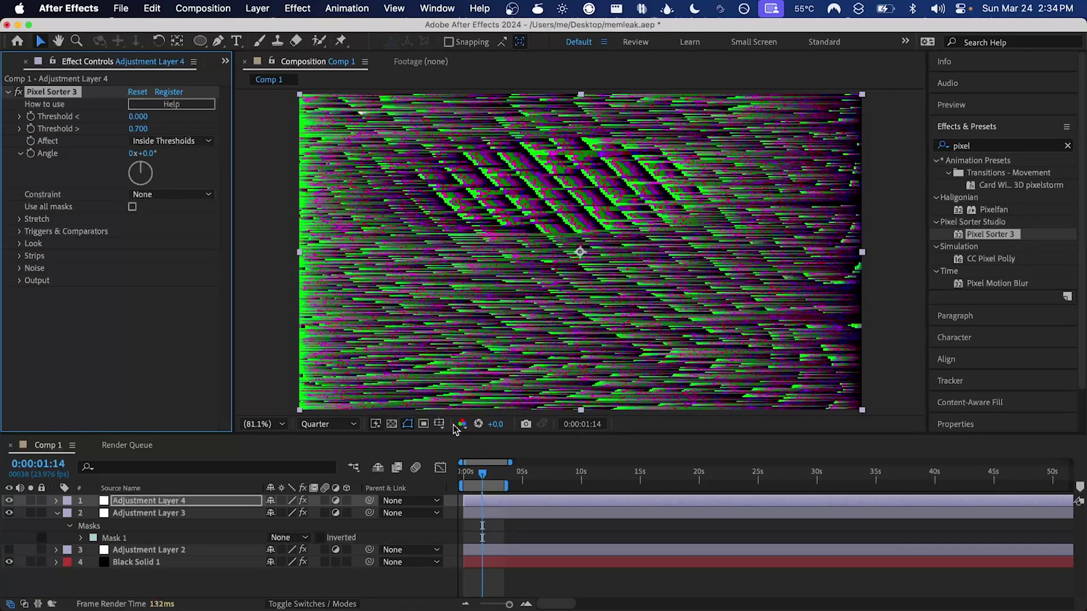
key("space")
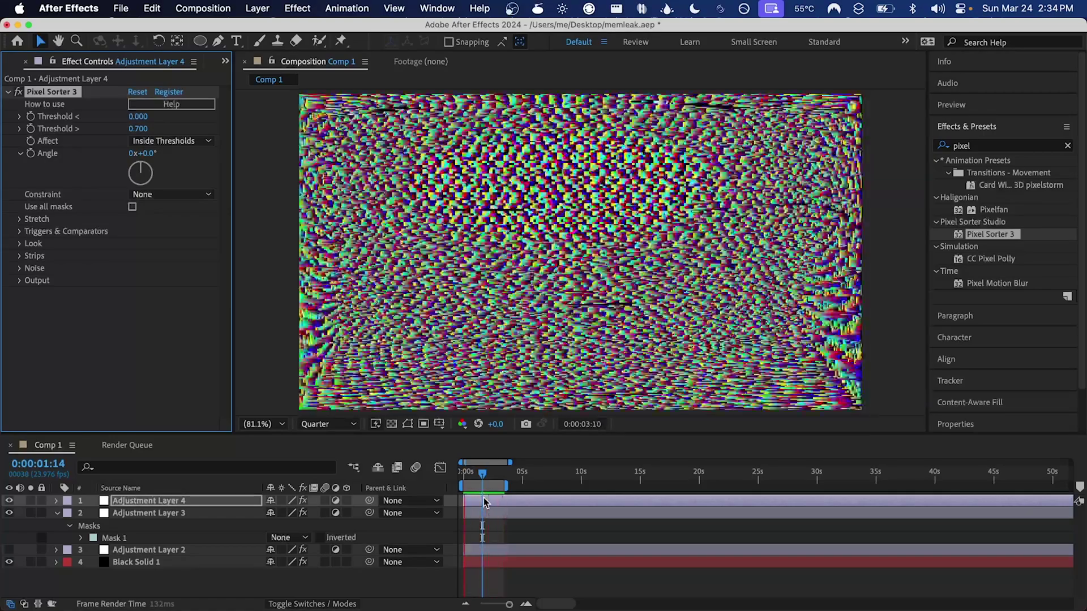
Step: Hide Adjustment Layer 3, stop the preview, return to the comp start and save
left_click(9, 513)
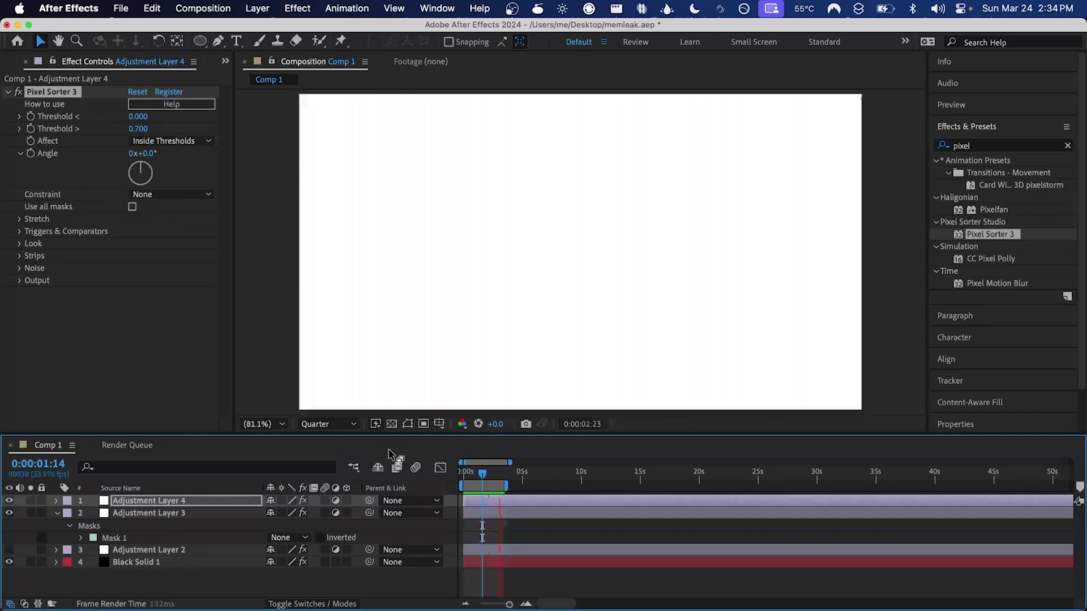
left_click(484, 478)
key("super+s")
key("Home")
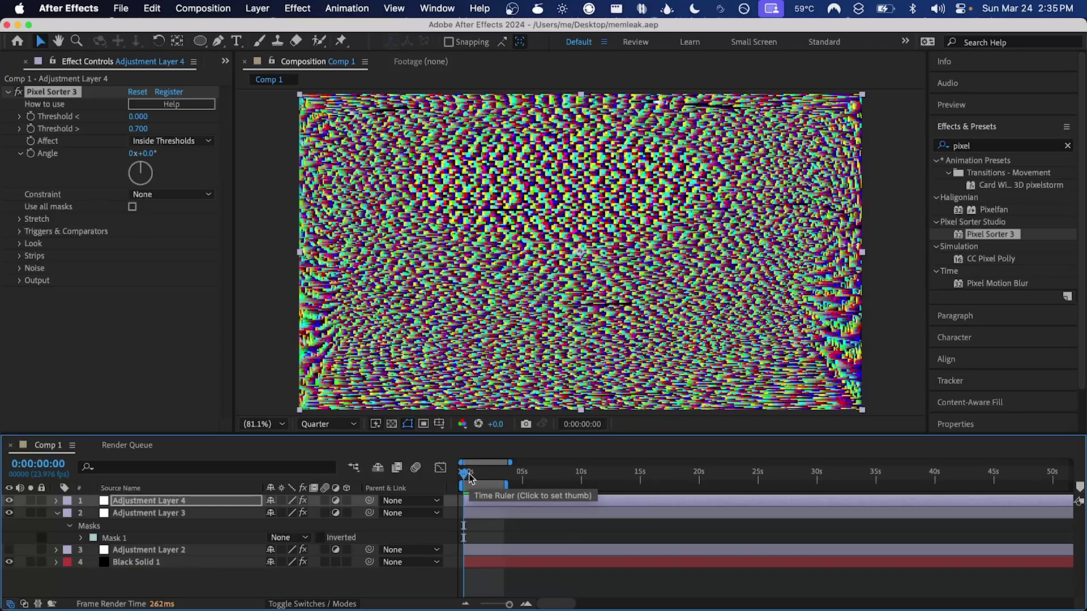
Step: Scrub through the first second of Comp 1 to compare the sorted glitch frames
left_click_drag(468, 478, 485, 476)
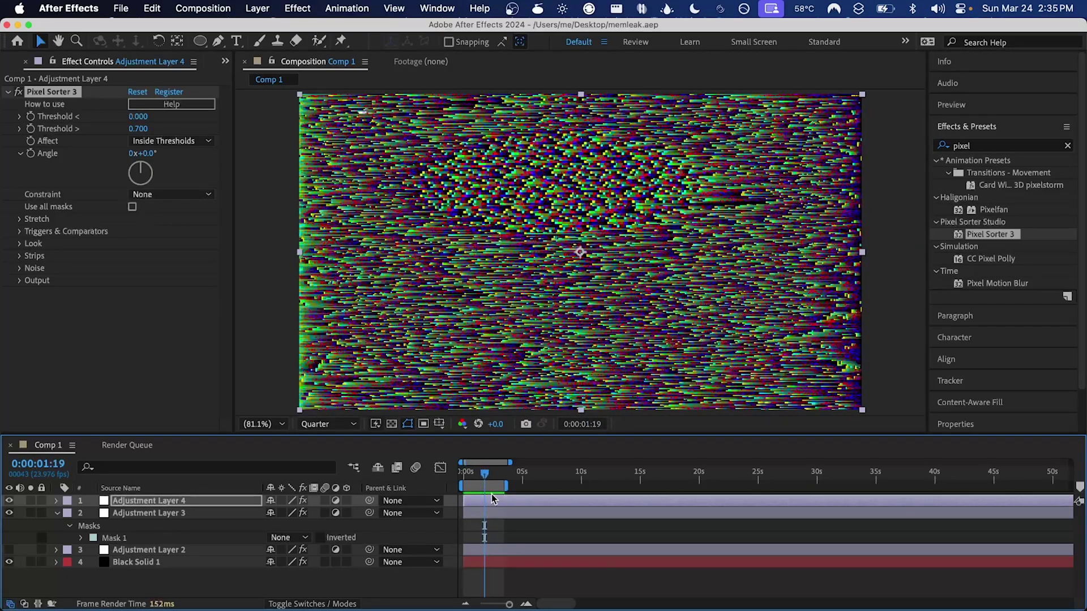
left_click_drag(489, 471, 467, 474)
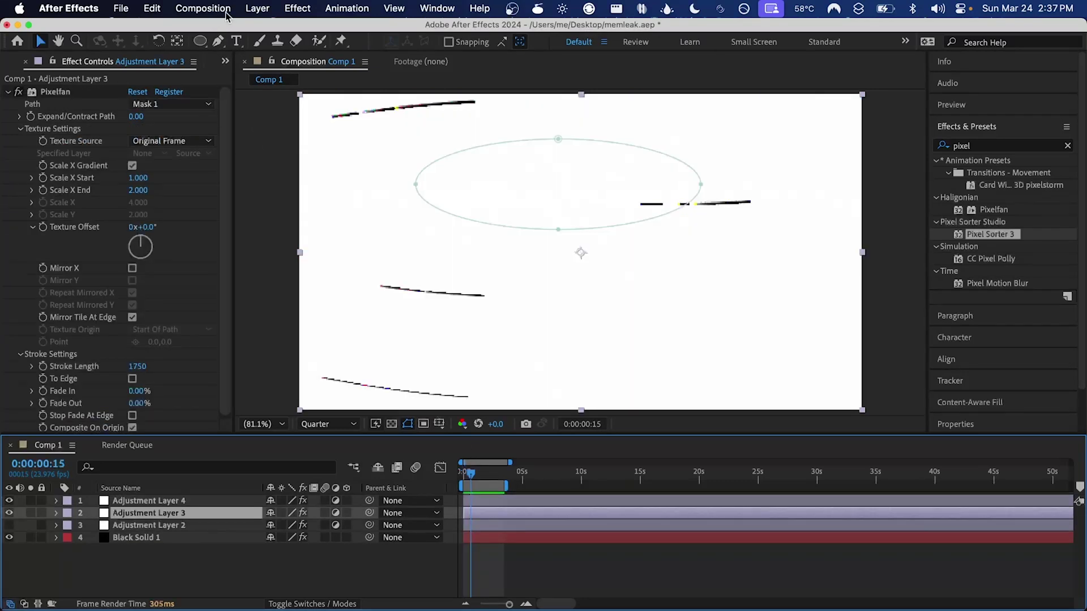
left_click(225, 9)
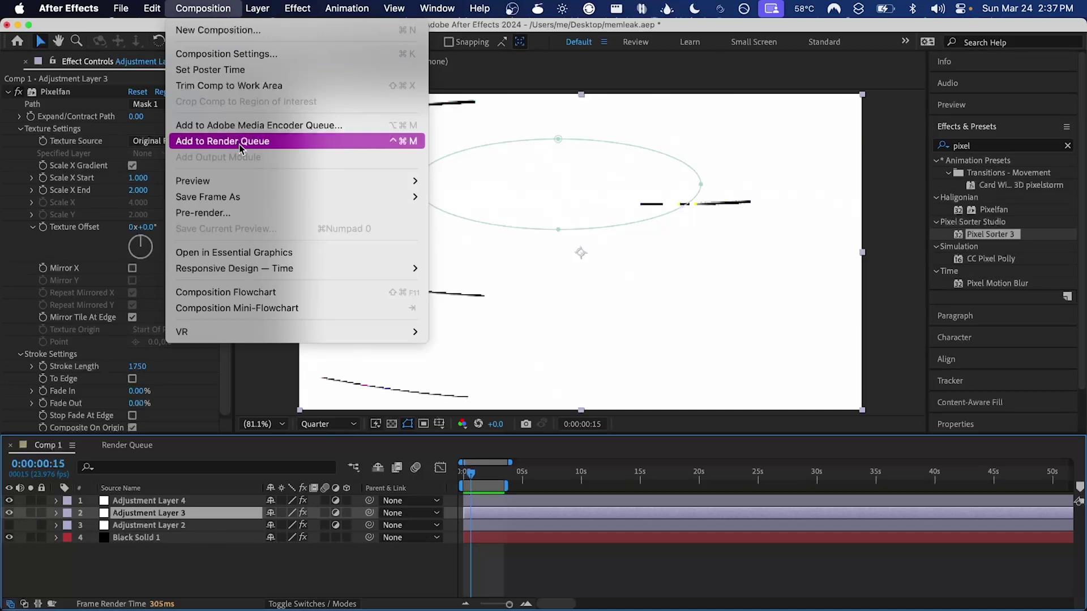
Step: Add Comp 1 to the Render Queue with Quarter render resolution
left_click(239, 145)
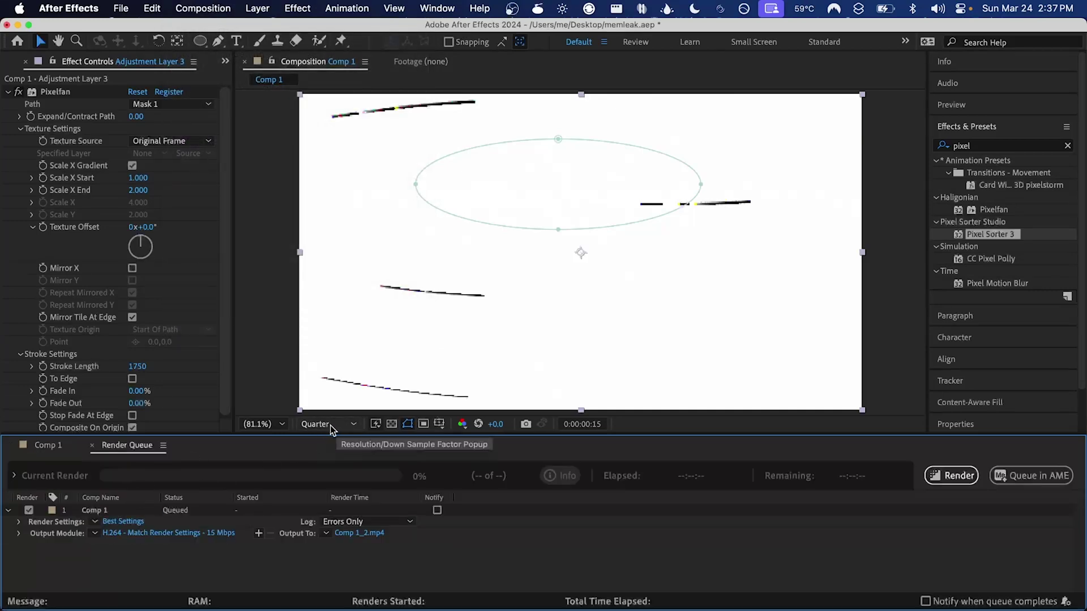
left_click(122, 522)
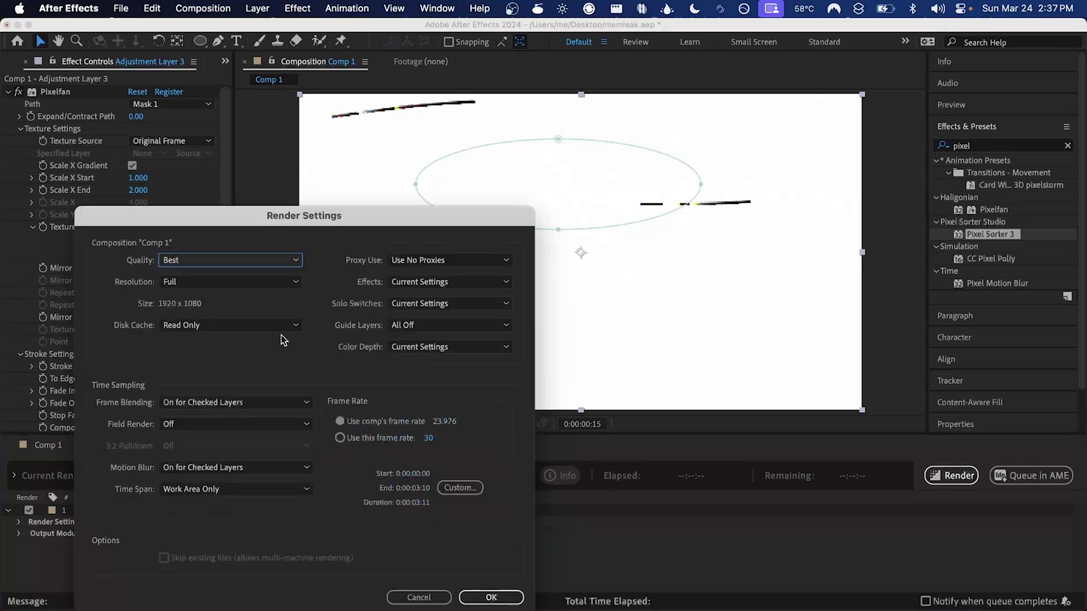
left_click(231, 282)
left_click(176, 363)
left_click(490, 597)
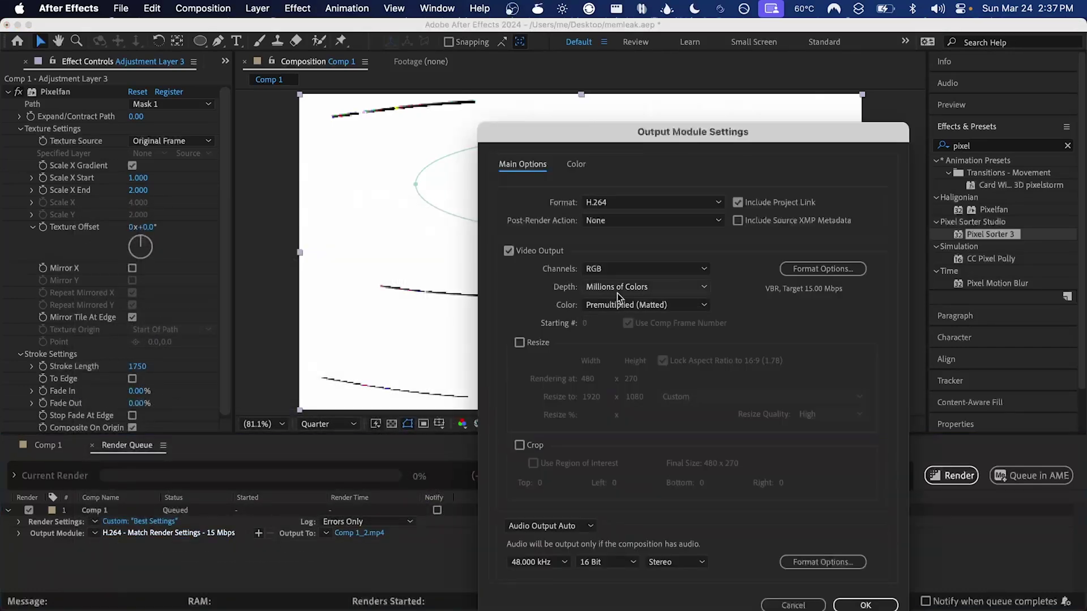
Step: Set the H.264 output bitrate to 20 Mbps and start rendering Comp 1
left_click(838, 271)
left_click_drag(853, 359, 905, 363)
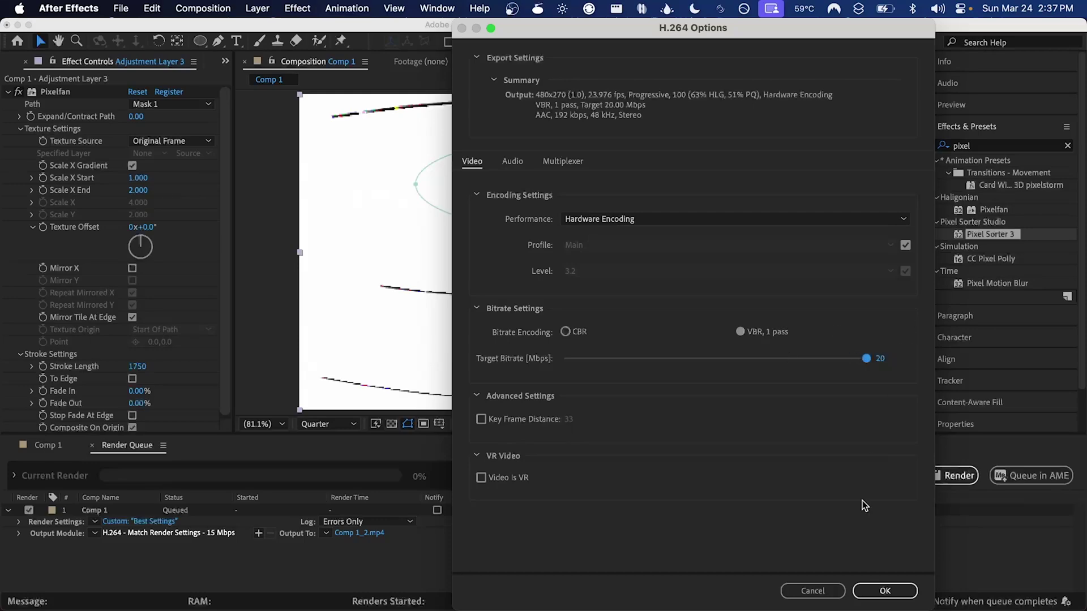
left_click(885, 591)
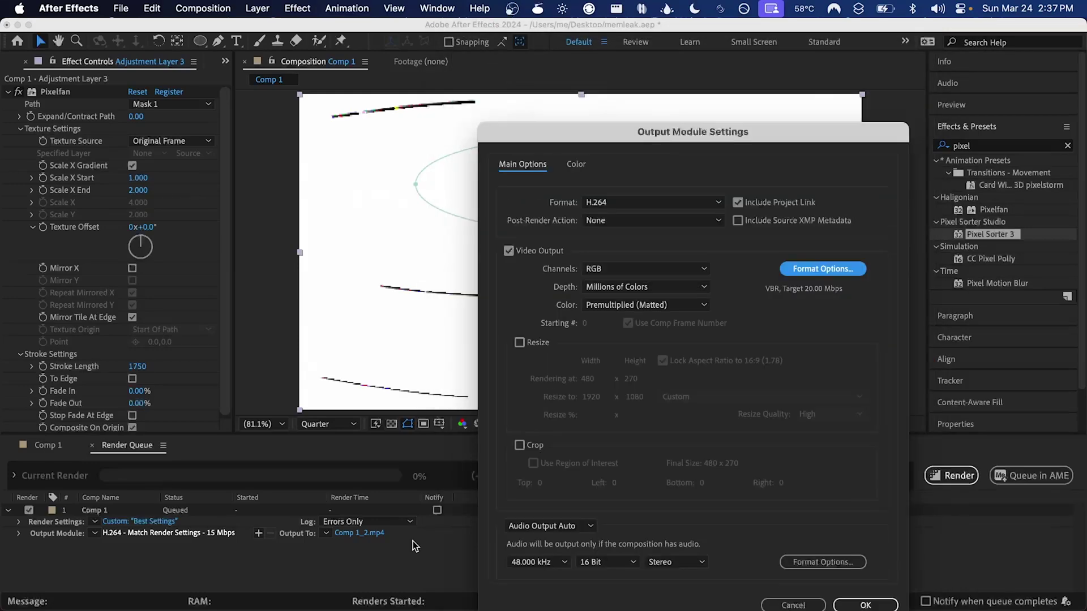
left_click(883, 603)
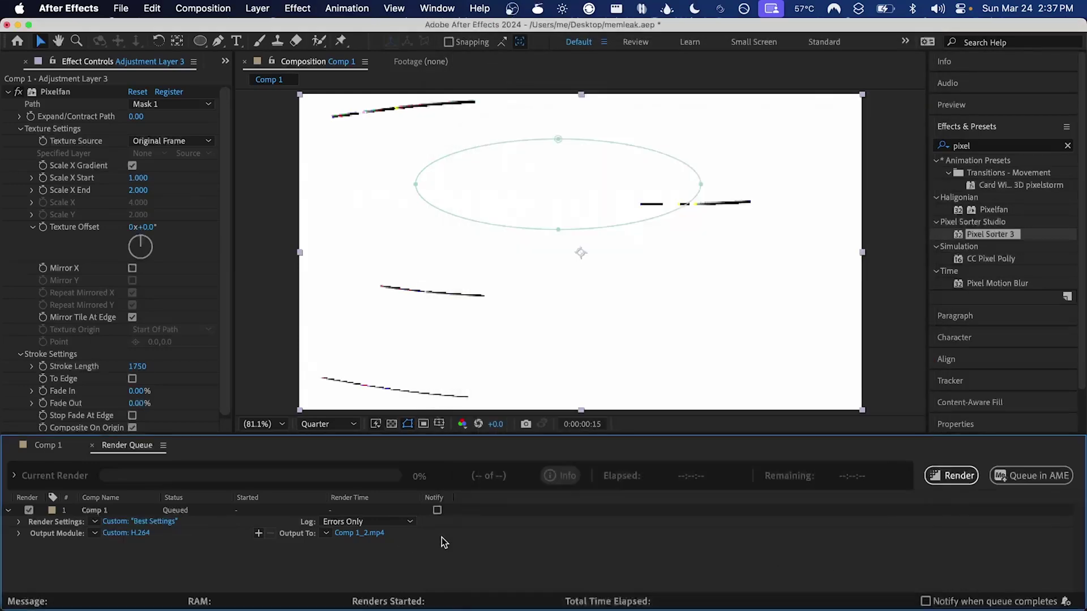
left_click(956, 475)
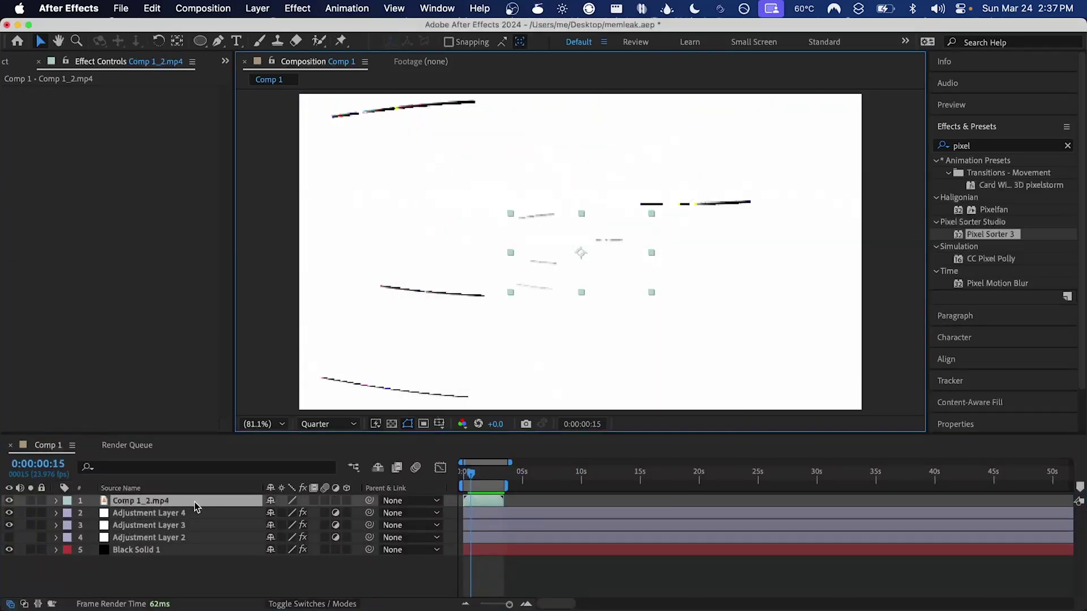
Step: Fit the Comp 1_2.mp4 footage layer to the comp width
right_click(207, 501)
mouse_move(351, 256)
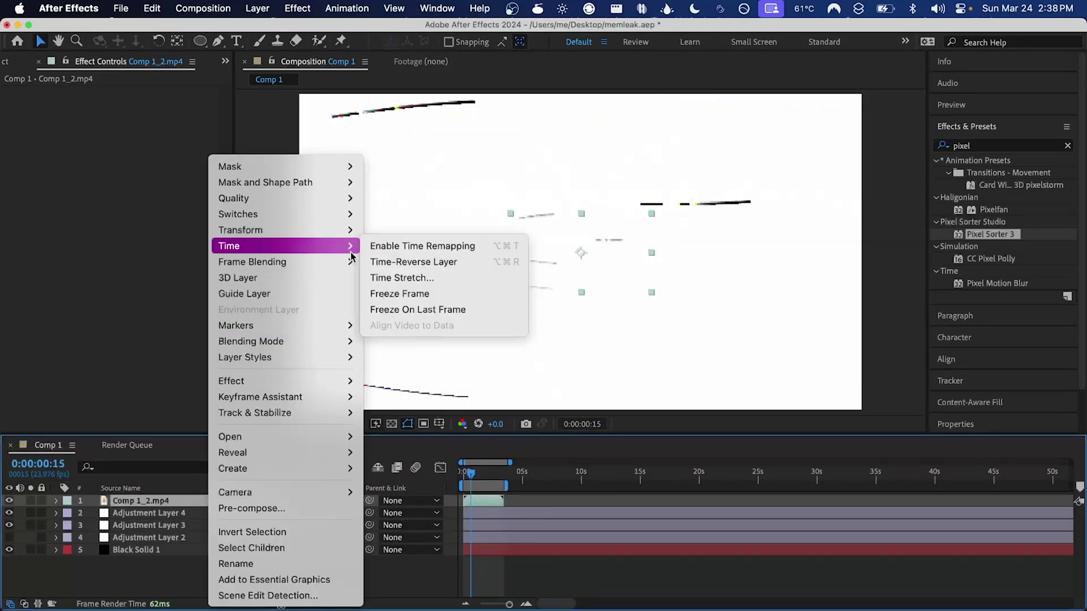
mouse_move(317, 230)
left_click(439, 444)
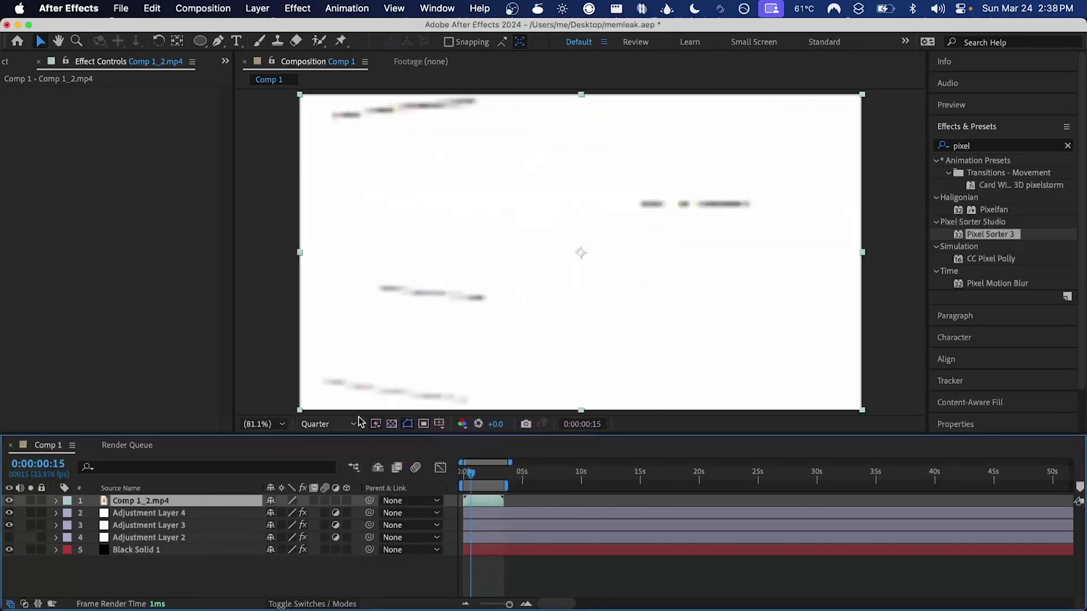
Step: Set the footage layer's quality to Draft and preview it at Full resolution
left_click(293, 502)
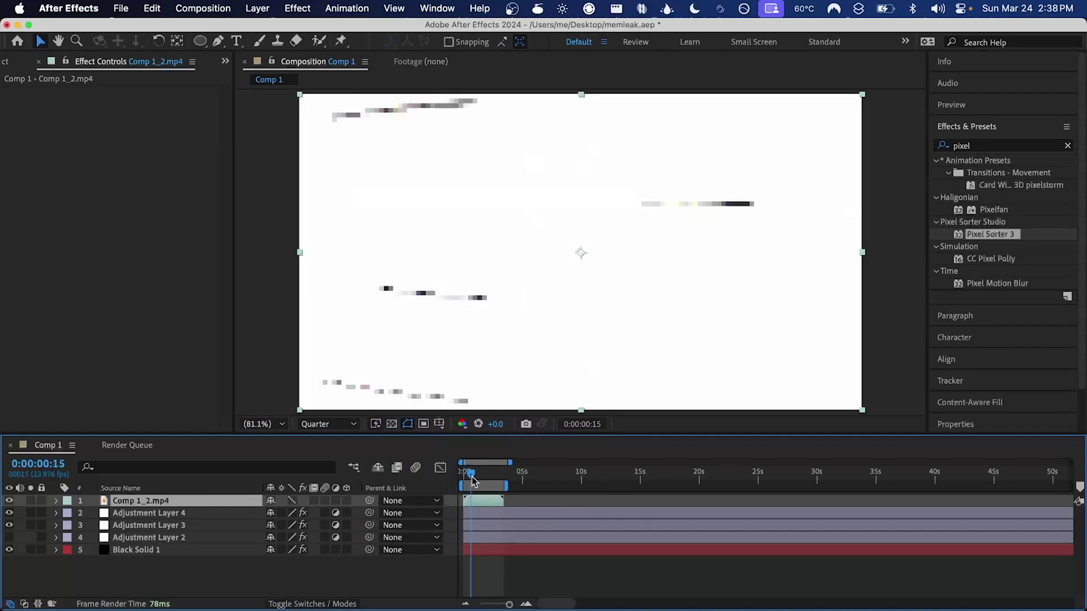
key("space")
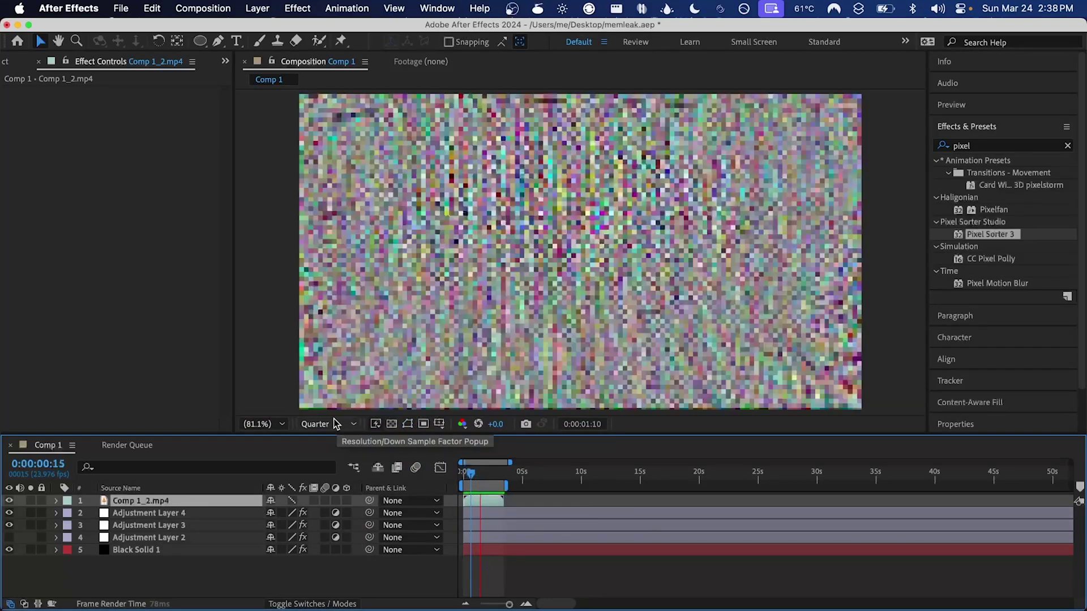
left_click(336, 424)
left_click(331, 456)
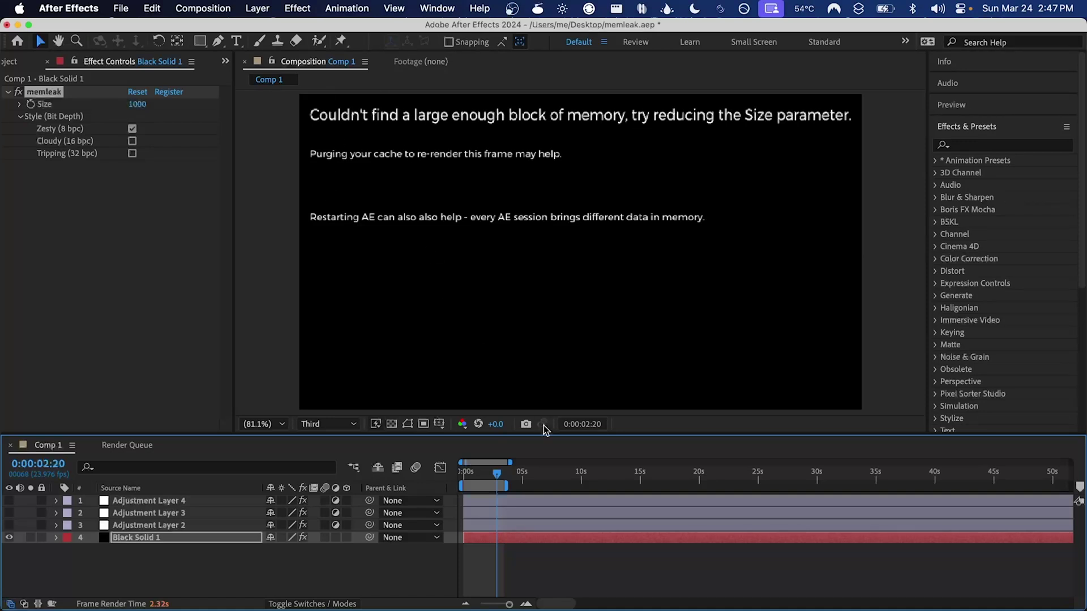
Step: Move the current time to 0:00:00:16 and back out of the Purge commands without purging
left_click(471, 475)
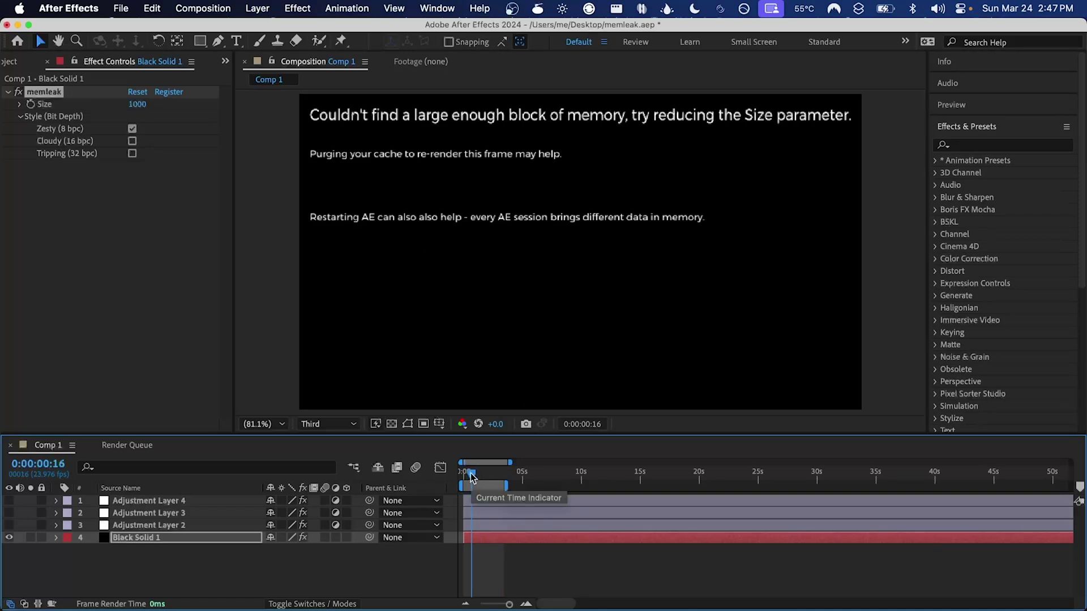
left_click(151, 8)
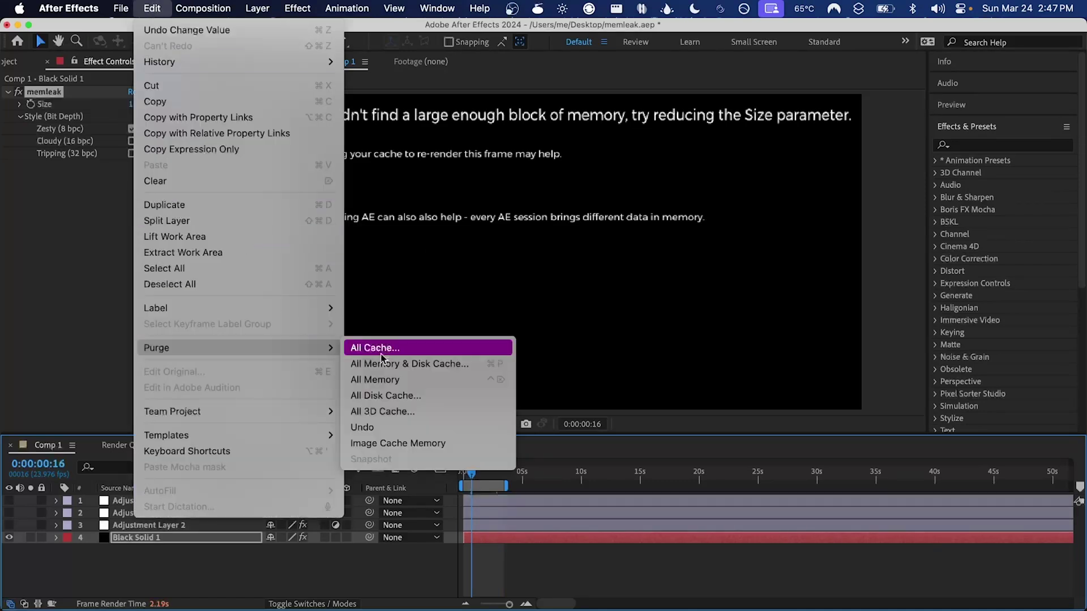
left_click(48, 263)
Step: Lower the memleak Size from 1000 to exactly 599
left_click_drag(138, 104, 39, 168)
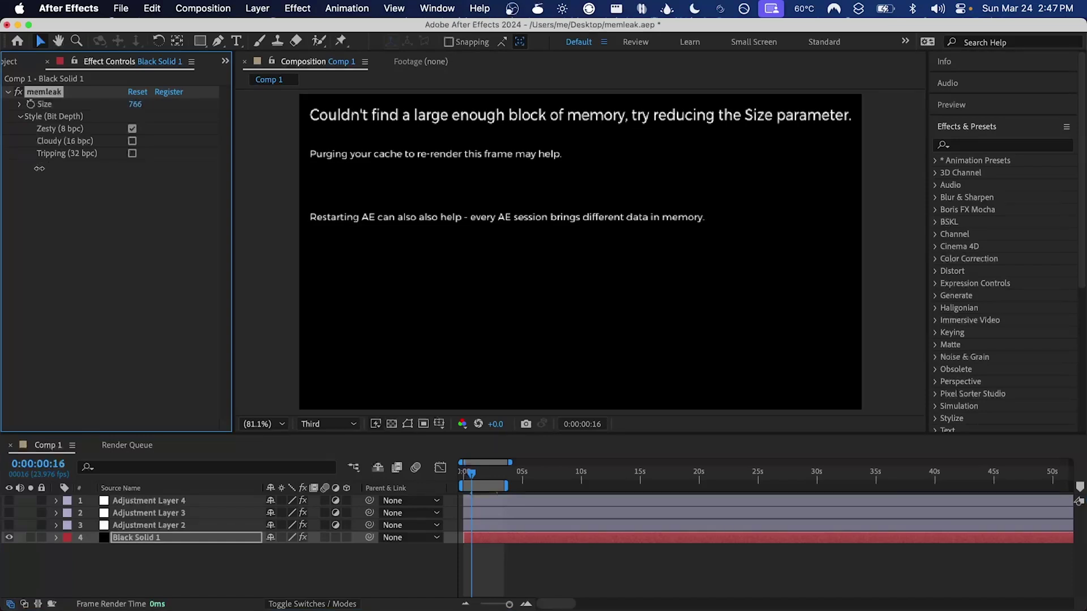
left_click(134, 104)
type("599")
key("Return")
Step: Scrub memleak Size through values like 441 and 526 while checking frames, settling at 479
left_click_drag(135, 104, 67, 171)
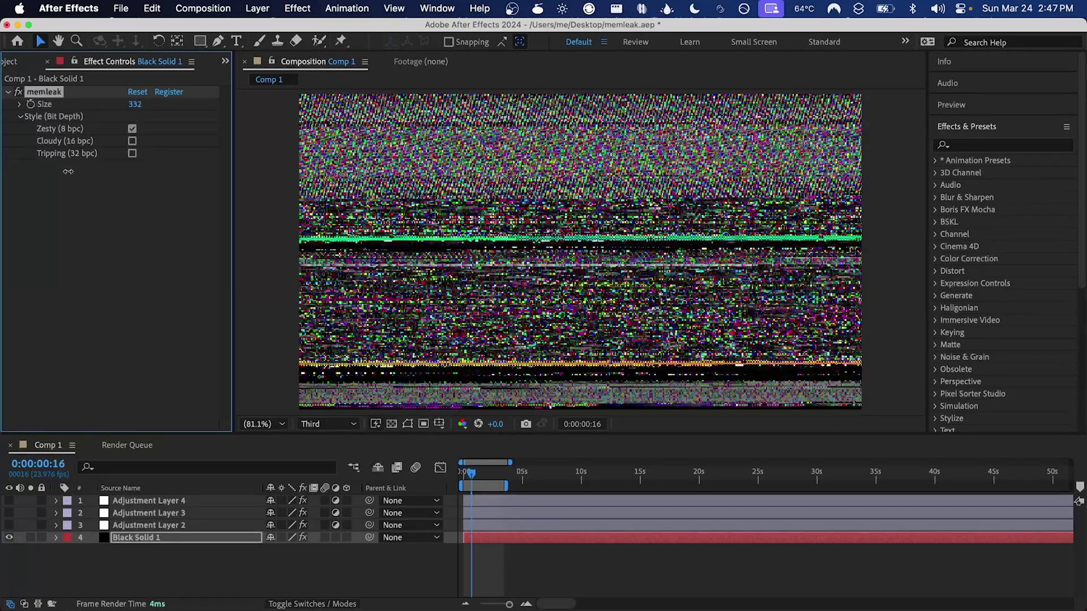
left_click_drag(481, 472, 487, 472)
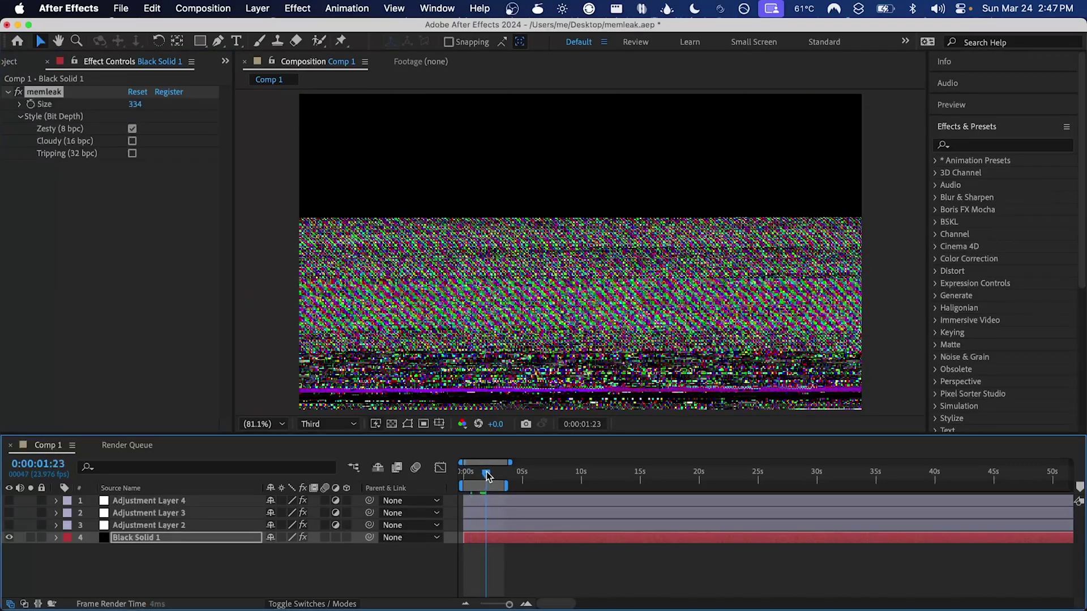
left_click_drag(135, 104, 240, 111)
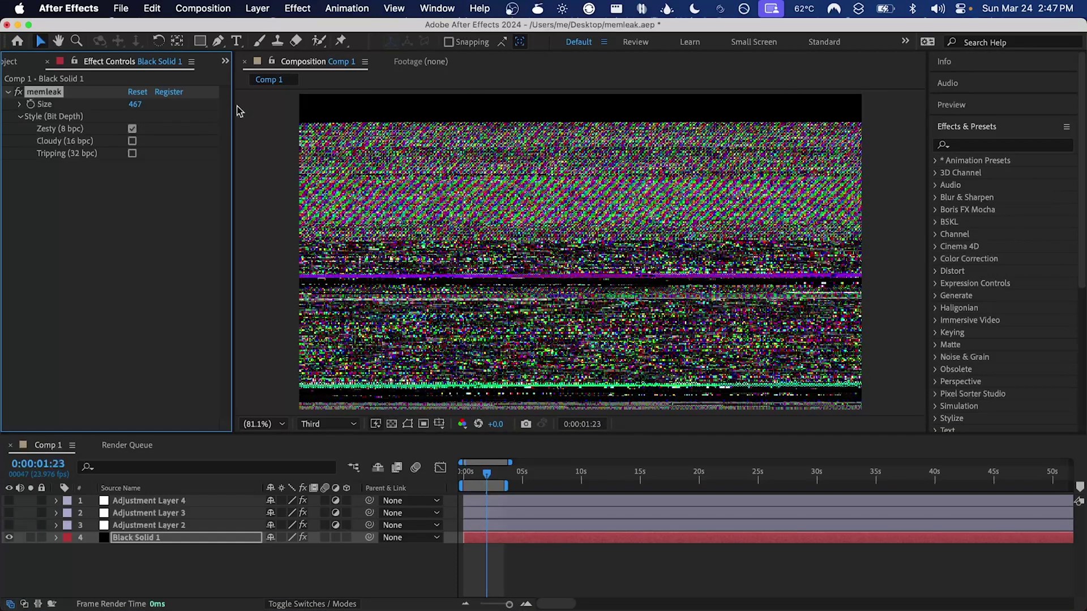
left_click_drag(134, 104, 213, 101)
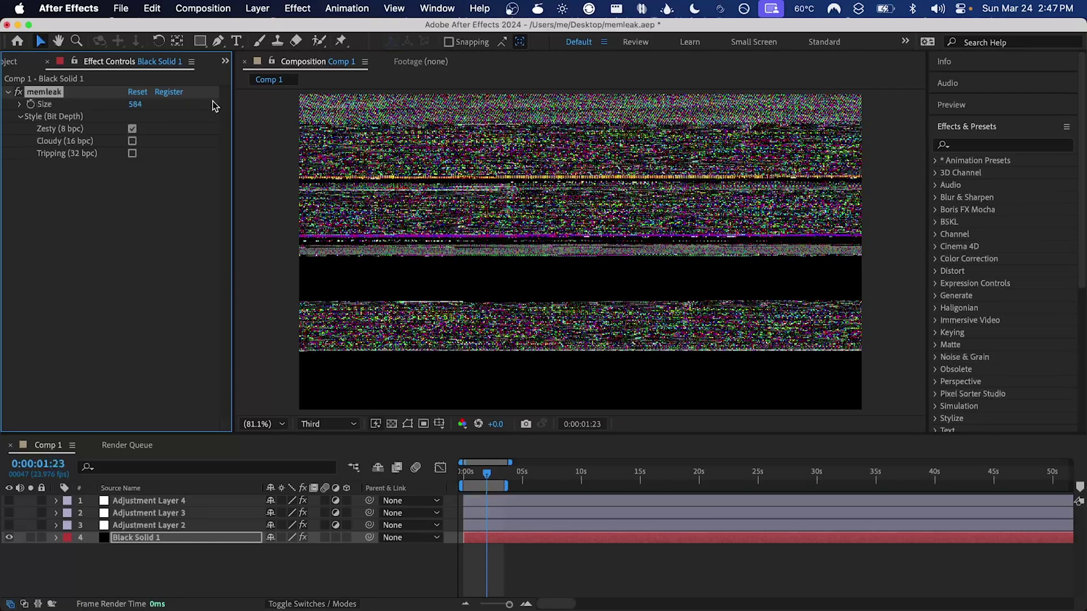
left_click_drag(136, 104, 213, 103)
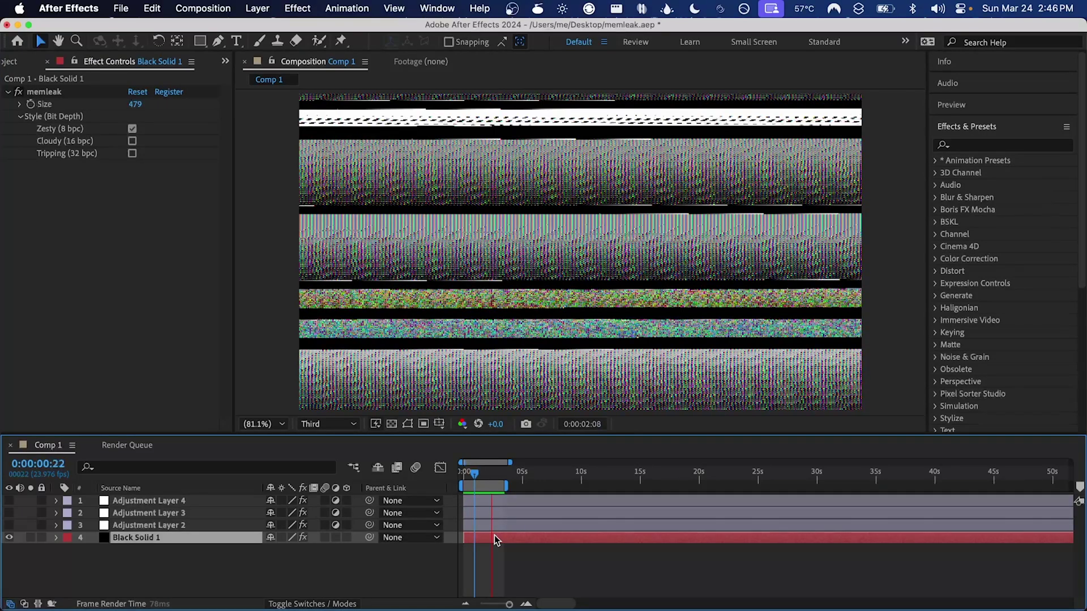